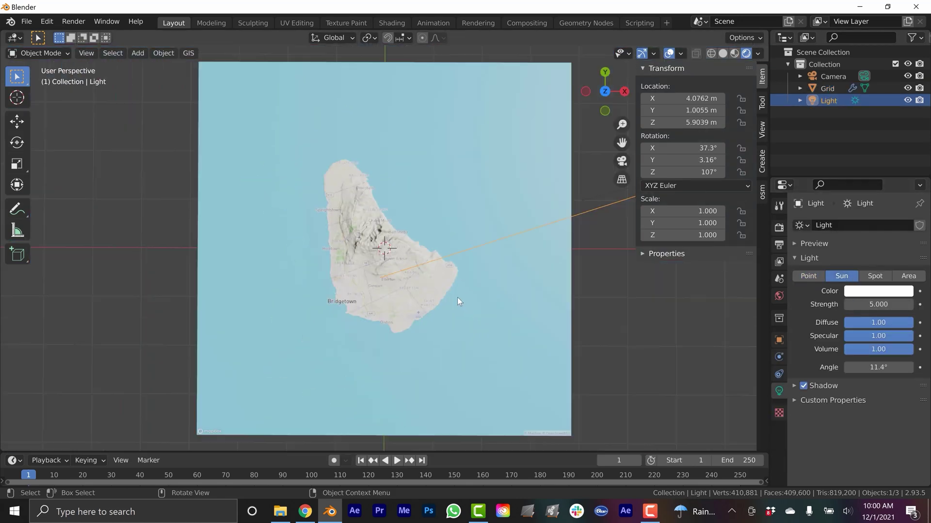
- Rotate the sun light to a new angle so the Barbados map is evenly lit
{"action": "mouse_move", "coordinate": [417, 272]}
{"action": "left_mouse_down"}
{"action": "mouse_move", "coordinate": [369, 257]}
{"action": "mouse_move", "coordinate": [485, 228]}
{"action": "mouse_move", "coordinate": [457, 238]}
{"action": "left_mouse_up"}
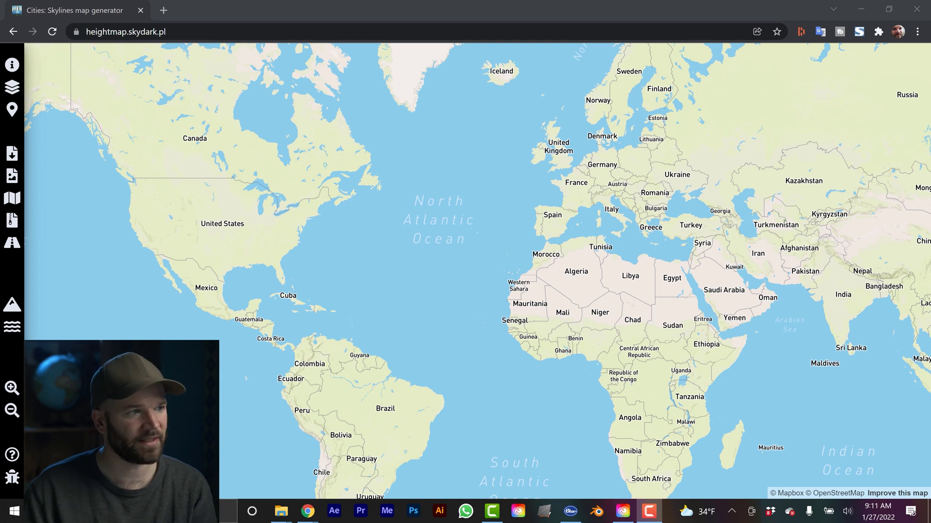
- Pan the world map left and zoom in on Cape Verde until Fogo island fills the view
{"action": "left_click_drag", "start_coordinate": [525, 291], "coordinate": [504, 293]}
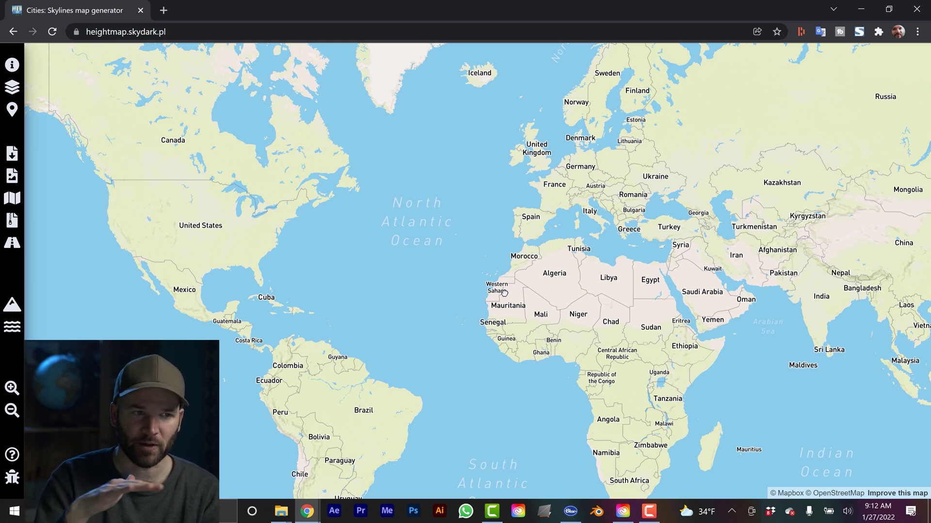
{"action": "scroll", "coordinate": [499, 300], "scroll_direction": "up", "scroll_amount": 5}
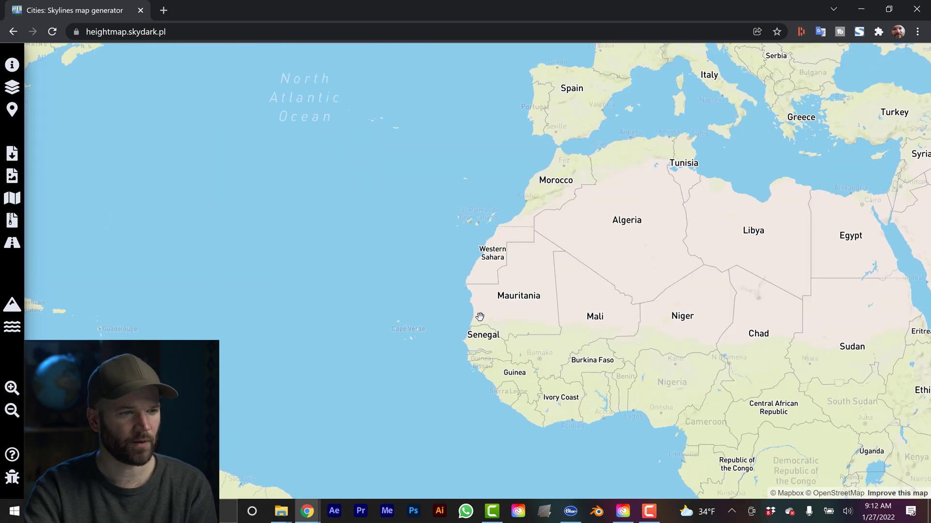
{"action": "scroll", "coordinate": [439, 320], "scroll_direction": "up", "scroll_amount": 4}
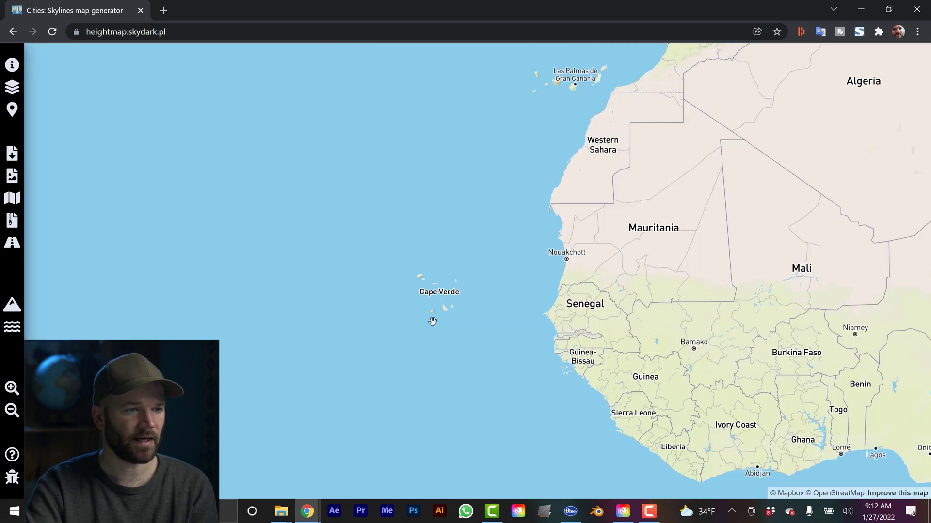
{"action": "scroll", "coordinate": [436, 255], "scroll_direction": "up", "scroll_amount": 5}
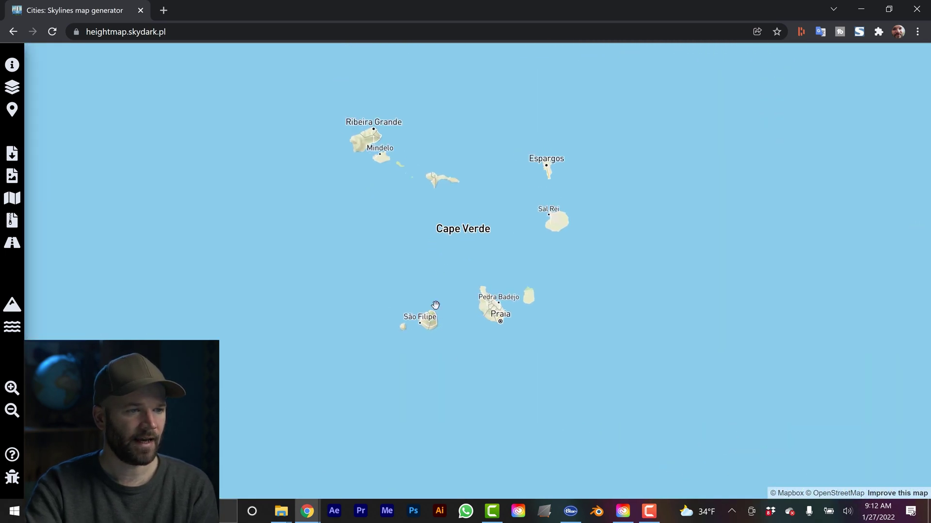
{"action": "scroll", "coordinate": [430, 338], "scroll_direction": "up", "scroll_amount": 3}
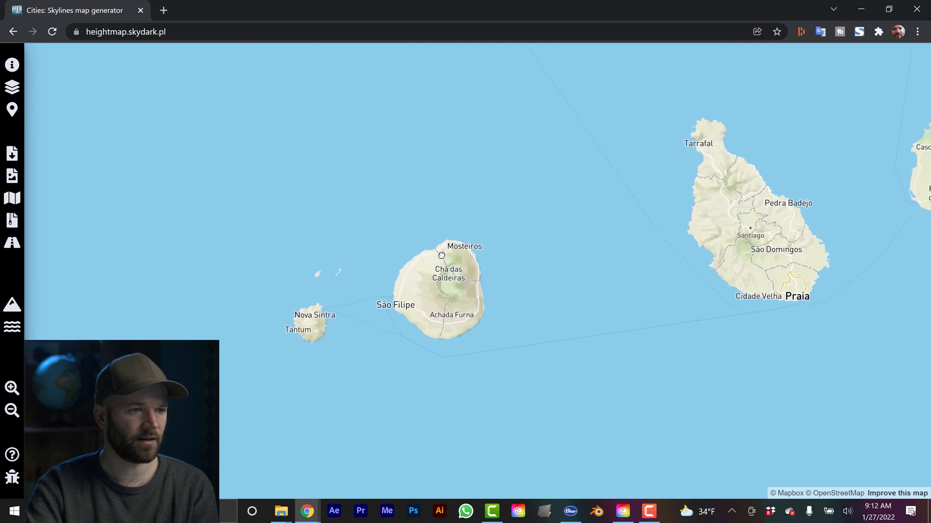
{"action": "scroll", "coordinate": [445, 329], "scroll_direction": "up", "scroll_amount": 2}
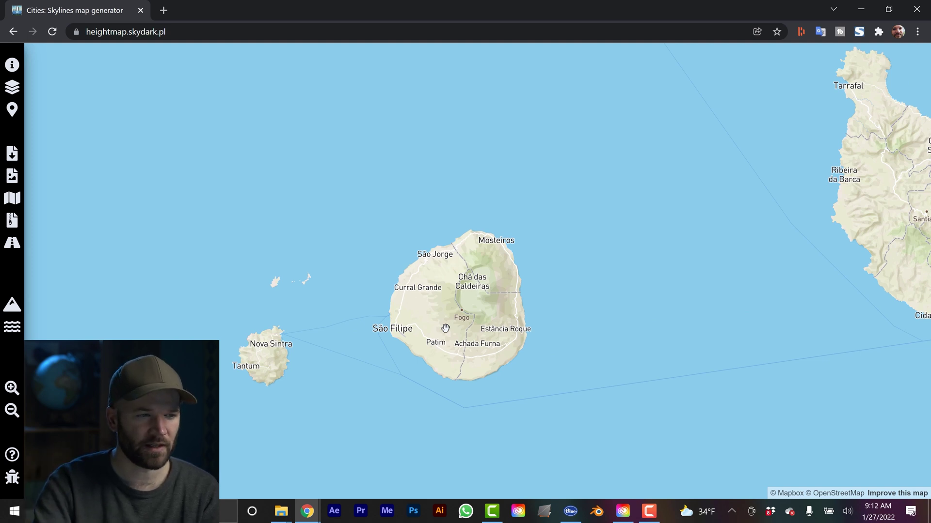
- Place the heightmap selection square and centre it on Fogo's caldera
{"action": "left_click", "coordinate": [458, 307]}
{"action": "scroll", "coordinate": [457, 313], "scroll_direction": "up", "scroll_amount": 3}
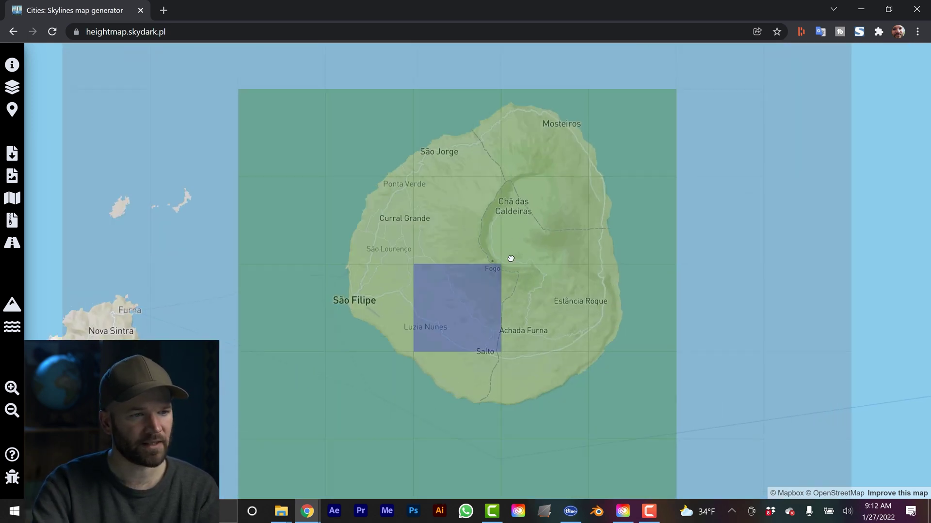
{"action": "left_click_drag", "start_coordinate": [453, 314], "coordinate": [482, 293]}
{"action": "scroll", "coordinate": [483, 293], "scroll_direction": "down", "scroll_amount": 3}
- Switch the map style to Satellite in the map info panel
{"action": "left_click", "coordinate": [12, 64]}
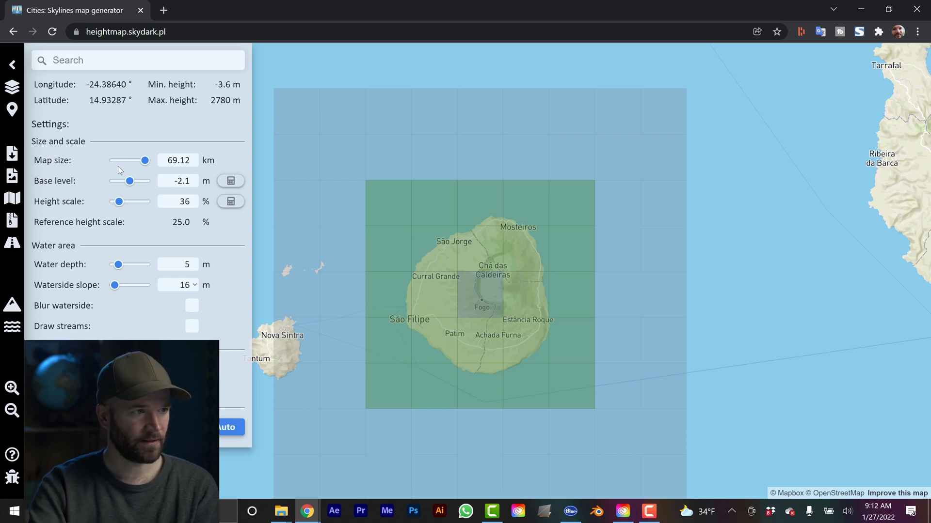
{"action": "left_click", "coordinate": [12, 87]}
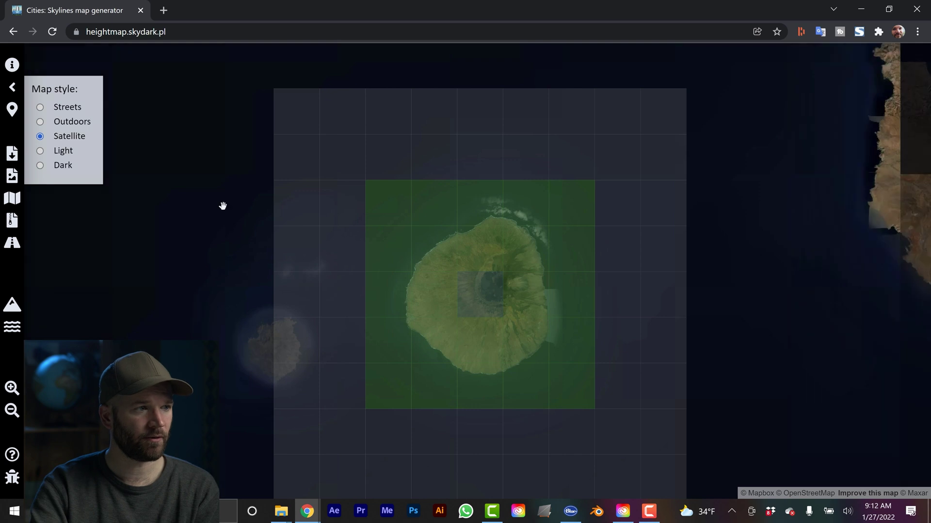
{"action": "left_click_drag", "start_coordinate": [591, 327], "coordinate": [589, 326]}
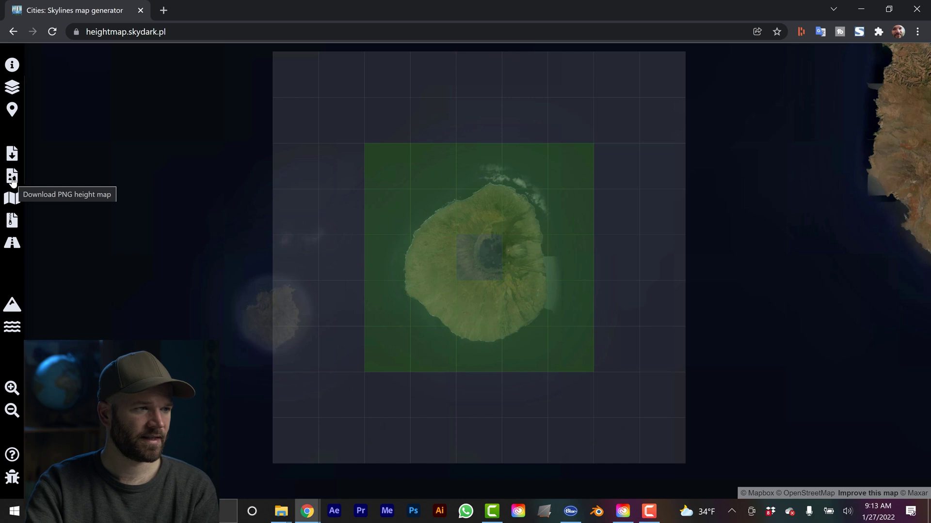
- Download the selected Fogo area as a PNG height map
{"action": "left_click", "coordinate": [13, 181]}
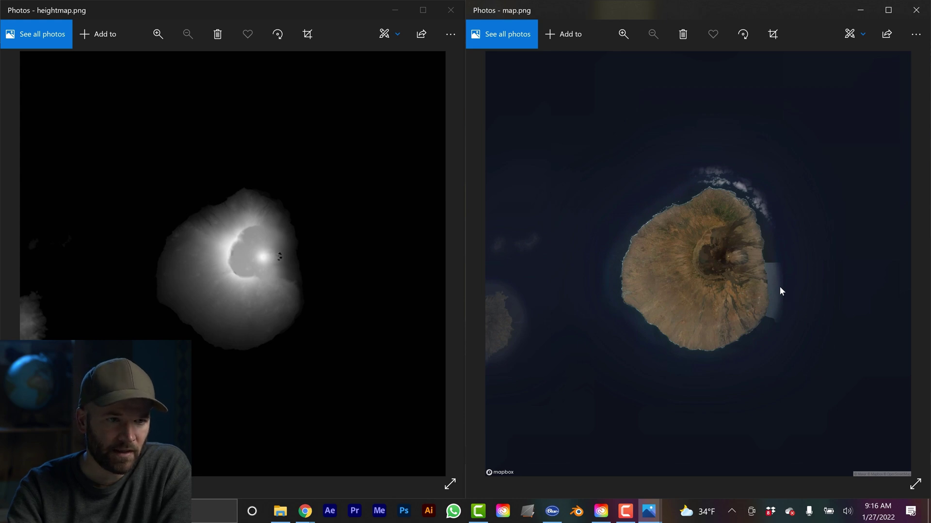
- Zoom in and out to inspect Fogo's height map and satellite map in Photos
{"action": "scroll", "coordinate": [779, 286], "scroll_direction": "up", "scroll_amount": 3}
{"action": "scroll", "coordinate": [731, 140], "scroll_direction": "up", "scroll_amount": 1}
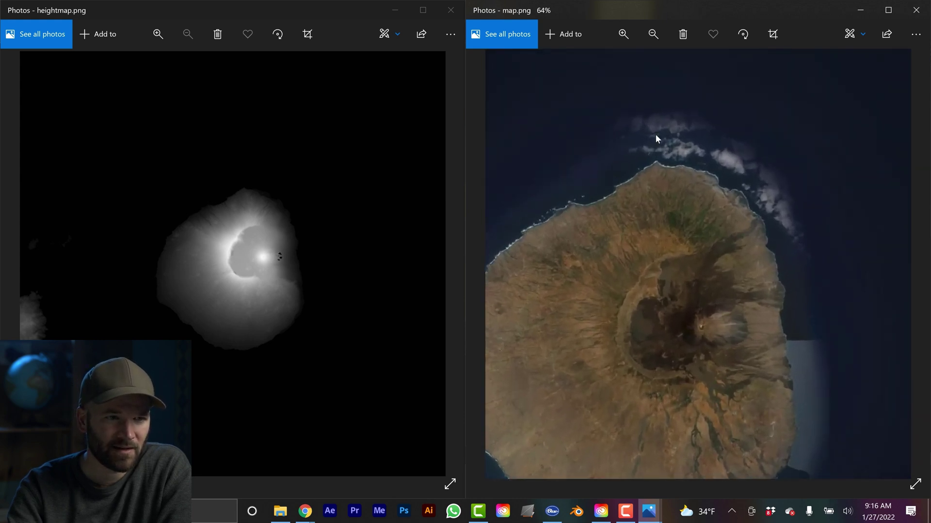
{"action": "scroll", "coordinate": [789, 359], "scroll_direction": "down", "scroll_amount": 1}
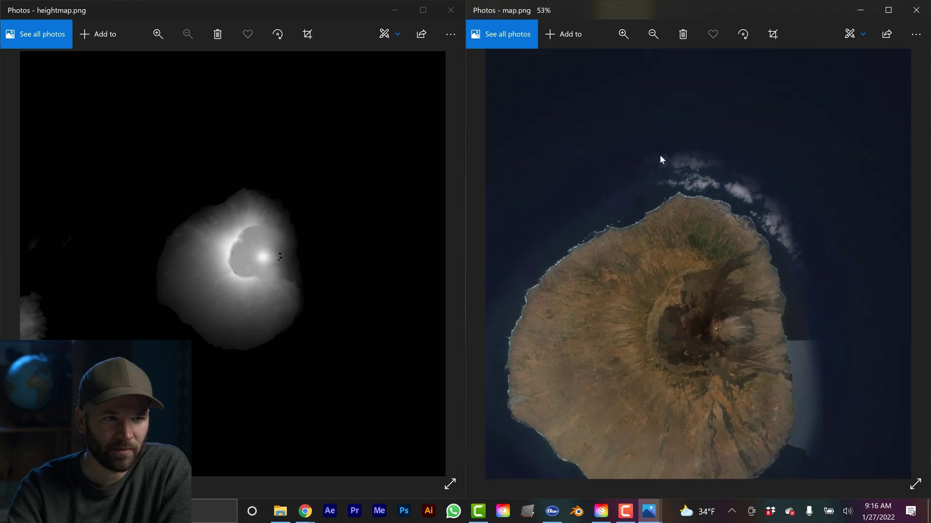
{"action": "scroll", "coordinate": [792, 367], "scroll_direction": "down", "scroll_amount": 3}
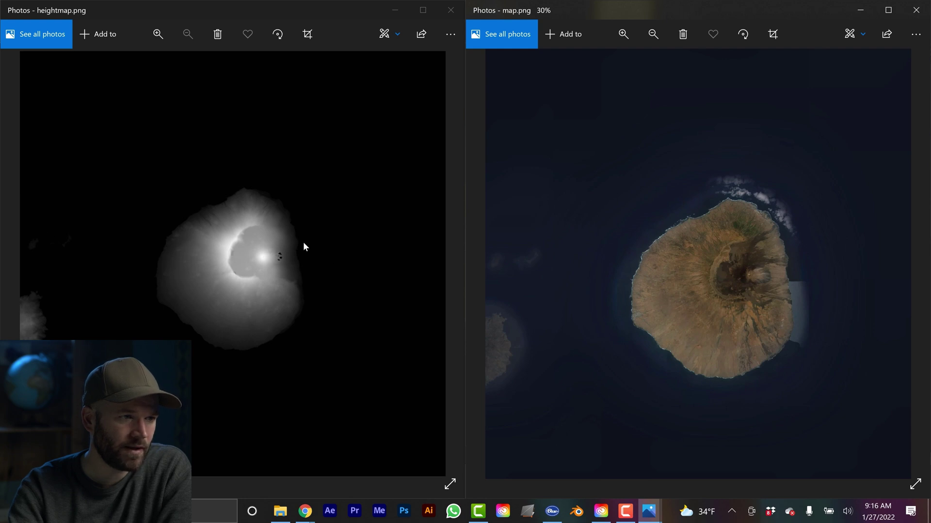
{"action": "scroll", "coordinate": [303, 243], "scroll_direction": "up", "scroll_amount": 5}
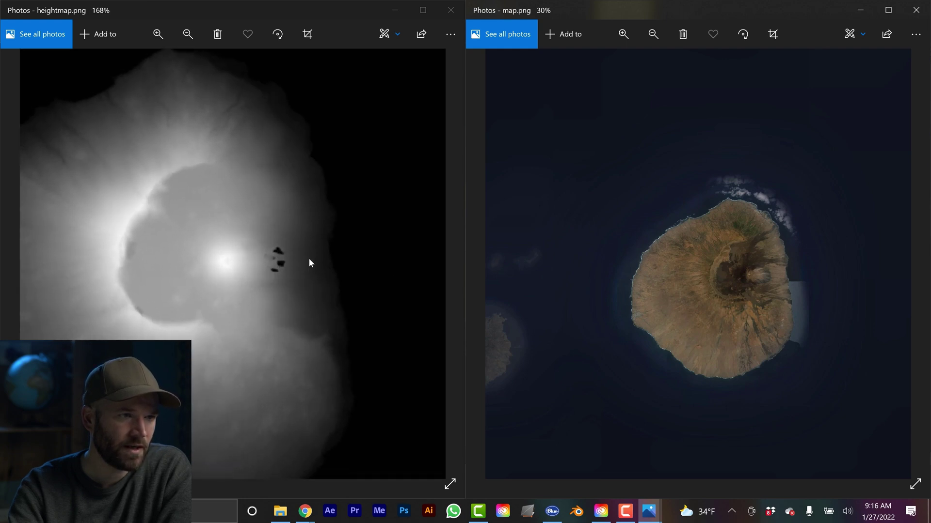
{"action": "scroll", "coordinate": [310, 263], "scroll_direction": "down", "scroll_amount": 5}
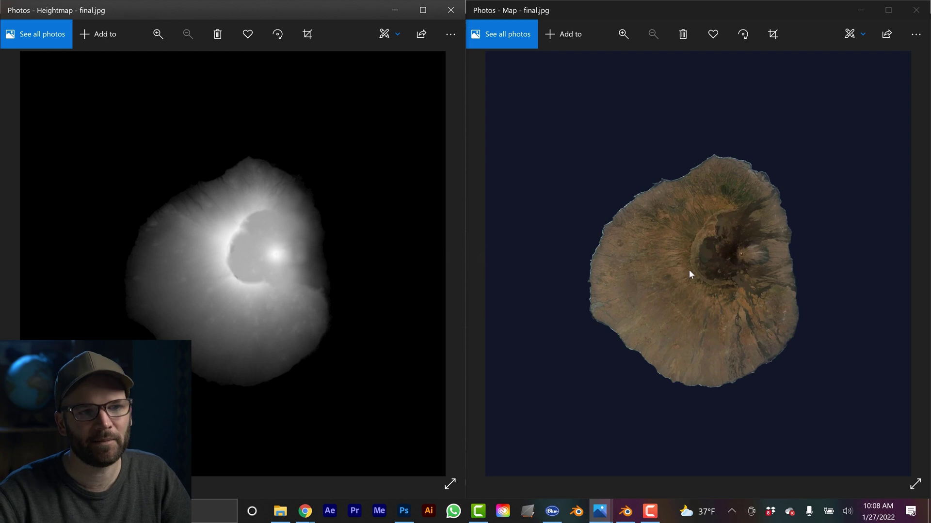
- In Blender, delete the default cube and add a Mesh > Plane at the origin
{"action": "key", "text": "alt+Tab"}
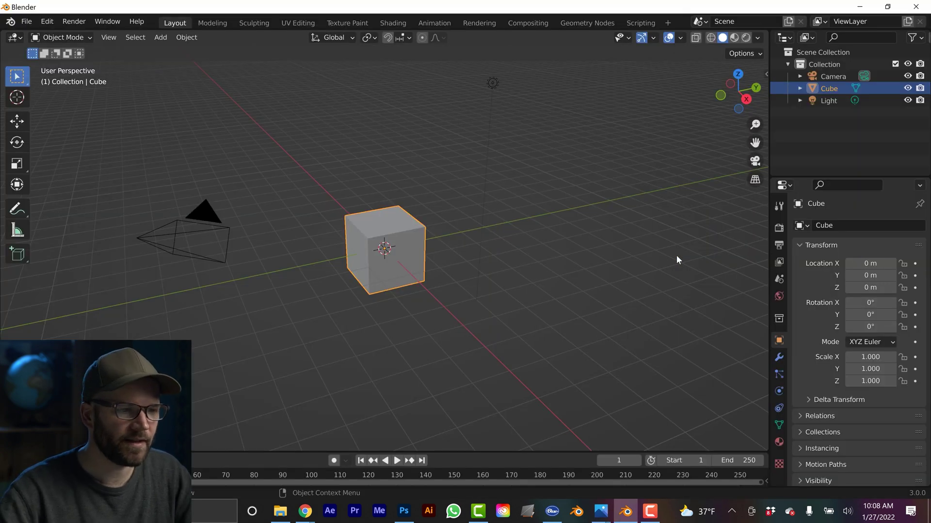
{"action": "key", "text": "Delete"}
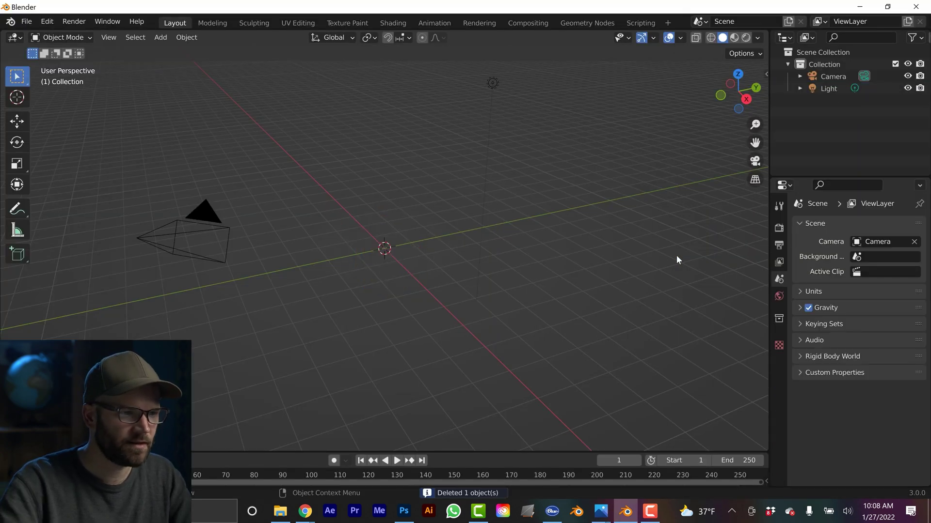
{"action": "key", "text": "shift+a"}
{"action": "mouse_move", "coordinate": [677, 257]}
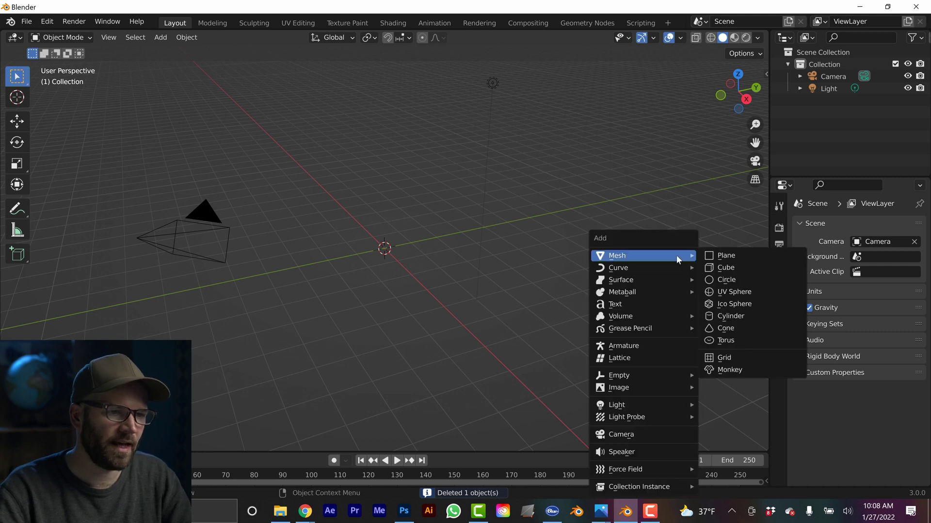
{"action": "left_click", "coordinate": [718, 255]}
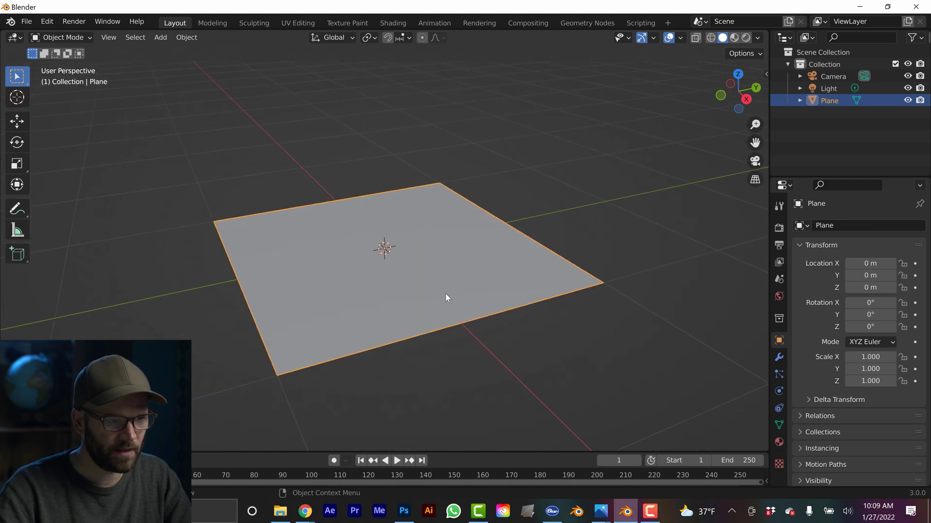
{"action": "middle_click_drag", "start_coordinate": [358, 269], "coordinate": [383, 270]}
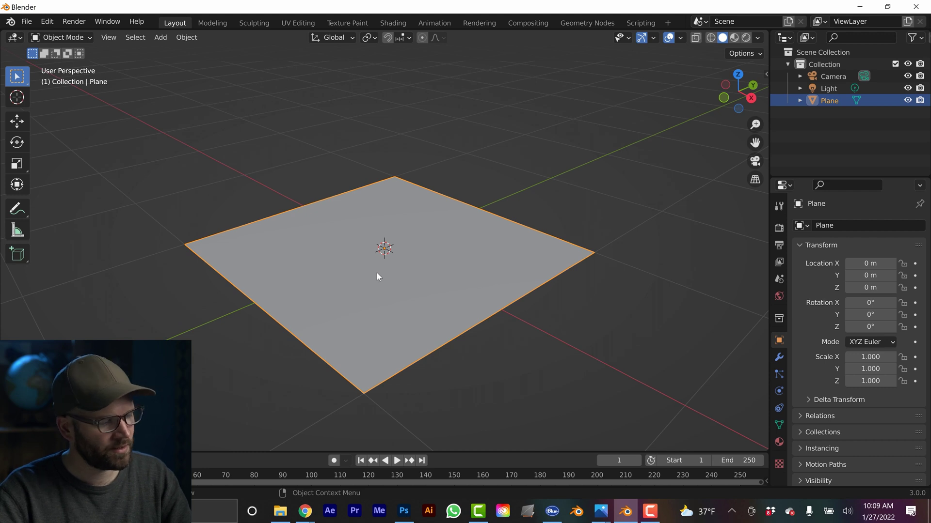
- Put the plane in Edit Mode and subdivide it with 50 cuts
{"action": "key", "text": "Tab"}
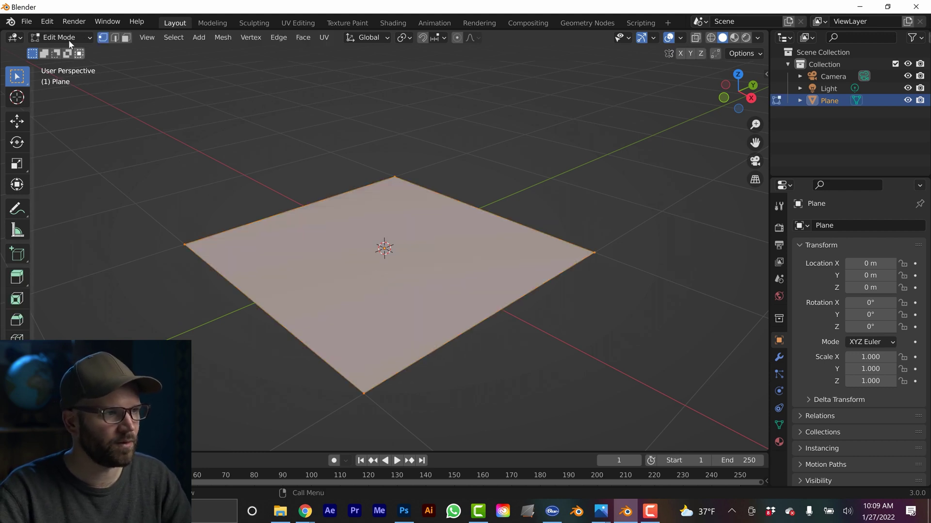
{"action": "left_click", "coordinate": [73, 39]}
{"action": "left_click", "coordinate": [69, 64]}
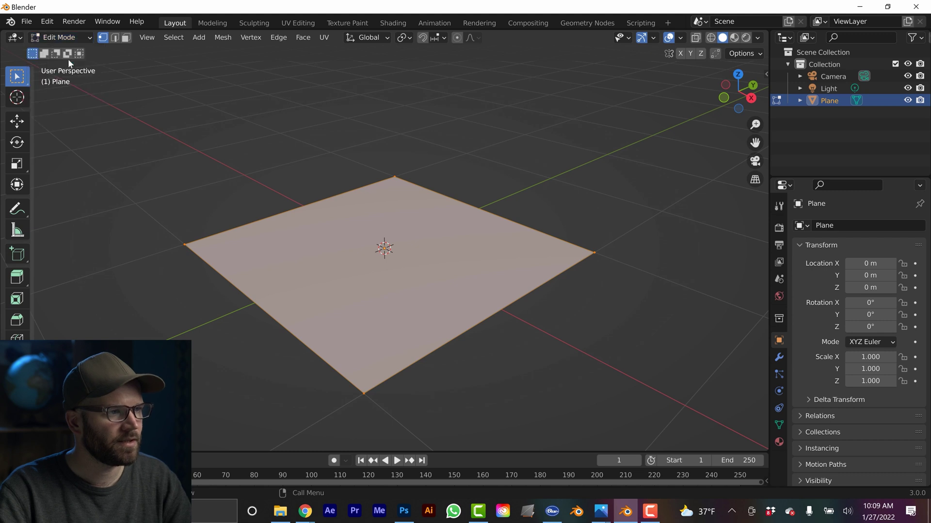
{"action": "mouse_move", "coordinate": [360, 291]}
{"action": "middle_mouse_down"}
{"action": "mouse_move", "coordinate": [380, 298]}
{"action": "mouse_move", "coordinate": [369, 303]}
{"action": "middle_mouse_up"}
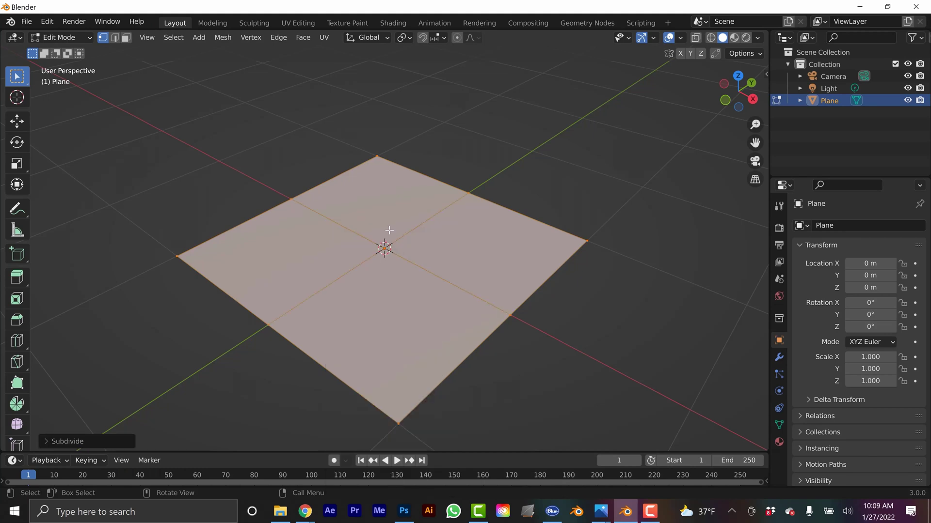
{"action": "left_click", "coordinate": [48, 442]}
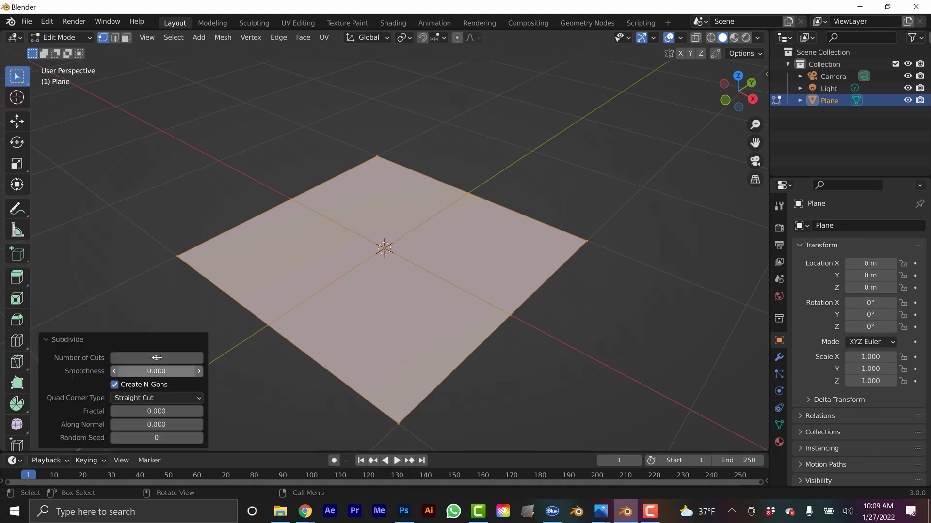
{"action": "left_click_drag", "start_coordinate": [155, 357], "coordinate": [158, 357]}
{"action": "left_click", "coordinate": [158, 357]}
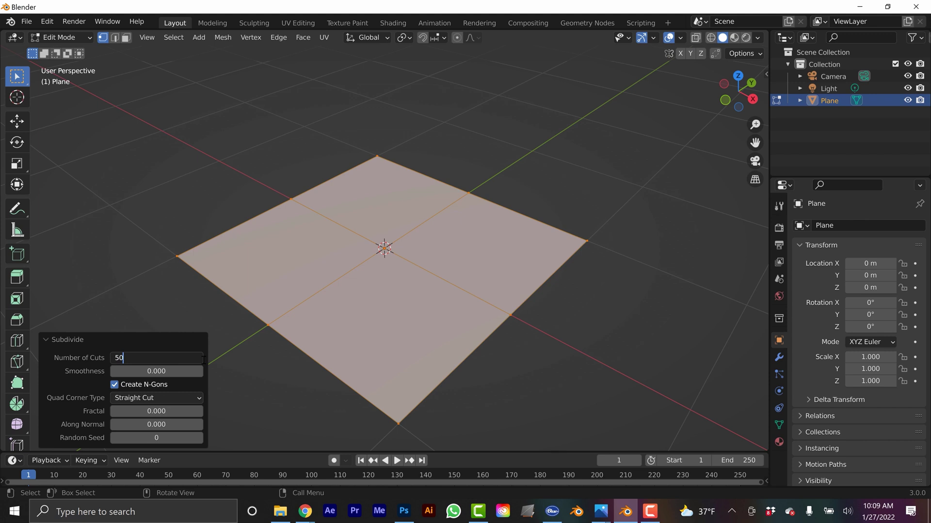
{"action": "key", "text": "Return"}
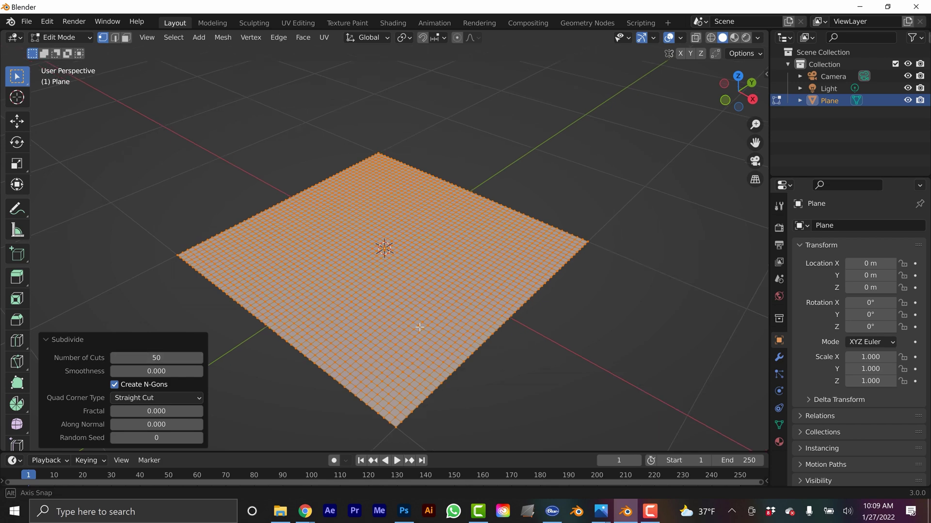
- In Object Mode, give the plane a new material using Map - final.jpg as its Base Color image texture
{"action": "middle_click_drag", "start_coordinate": [422, 326], "coordinate": [440, 311]}
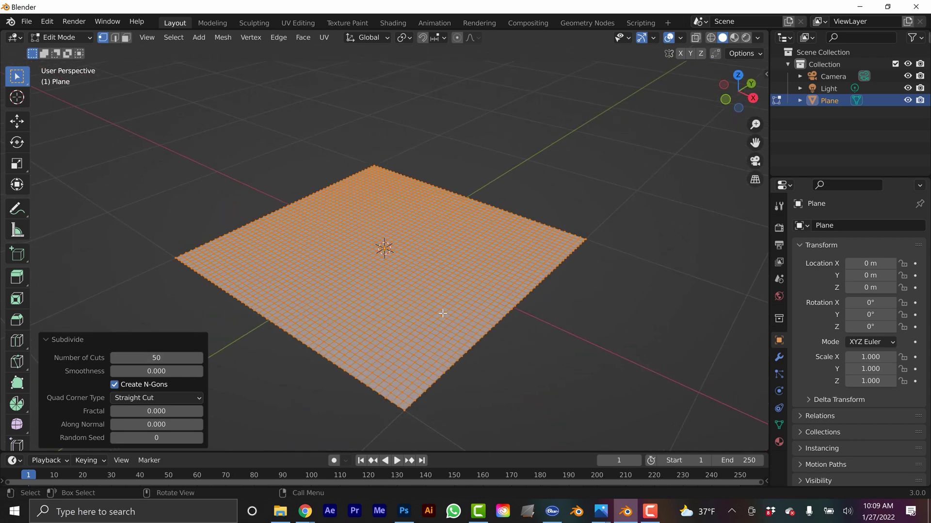
{"action": "key", "text": "Tab"}
{"action": "middle_click_drag", "start_coordinate": [419, 260], "coordinate": [403, 306]}
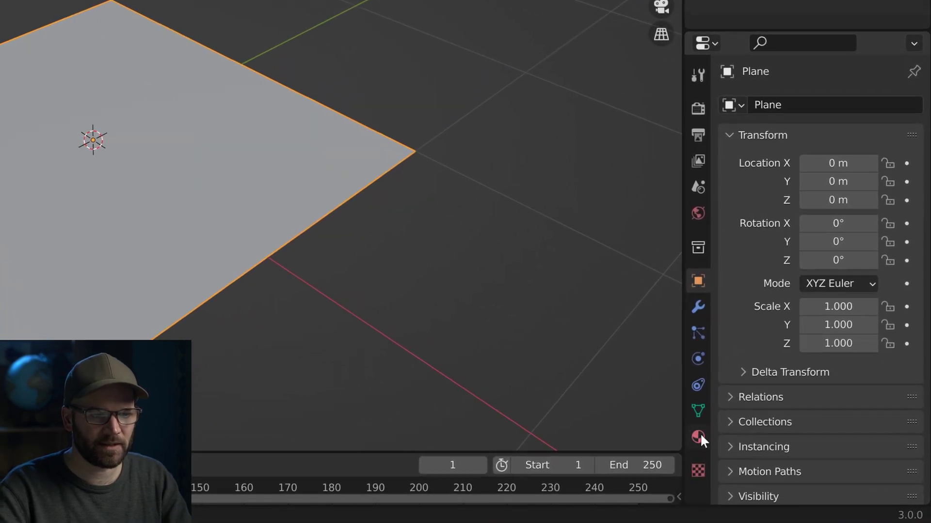
{"action": "left_click", "coordinate": [696, 437]}
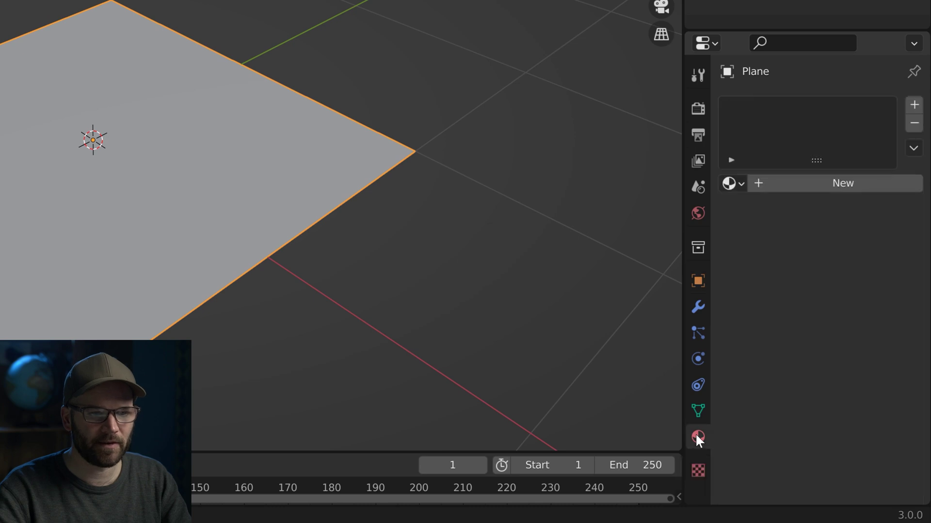
{"action": "left_click", "coordinate": [844, 190]}
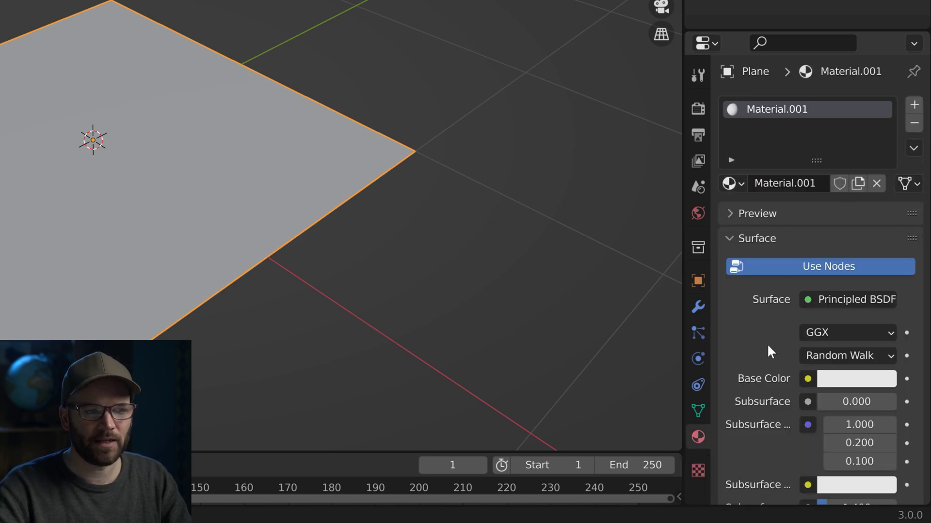
{"action": "left_click", "coordinate": [807, 379]}
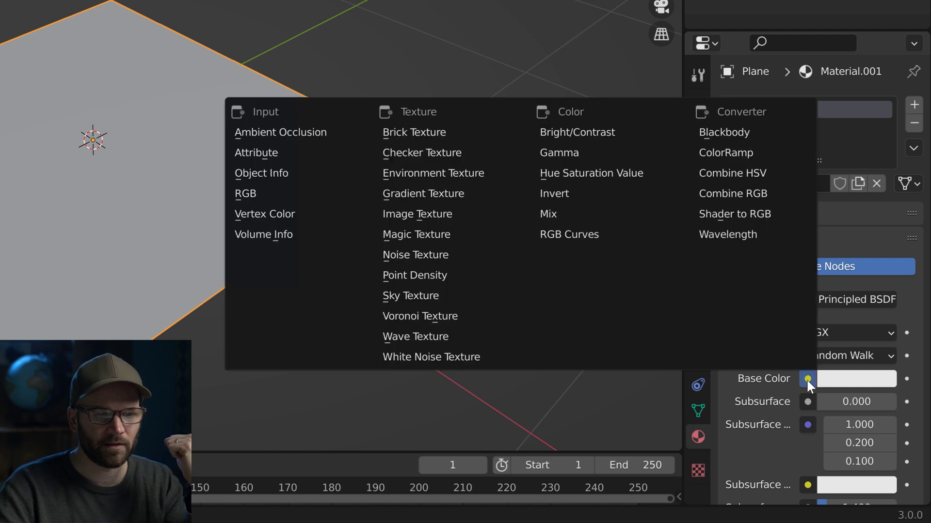
{"action": "left_click", "coordinate": [418, 214]}
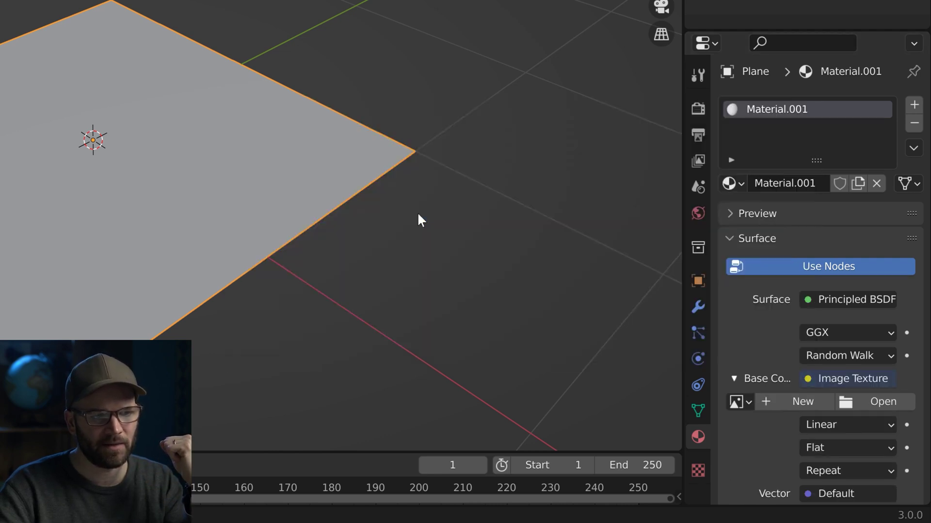
{"action": "left_click", "coordinate": [890, 406]}
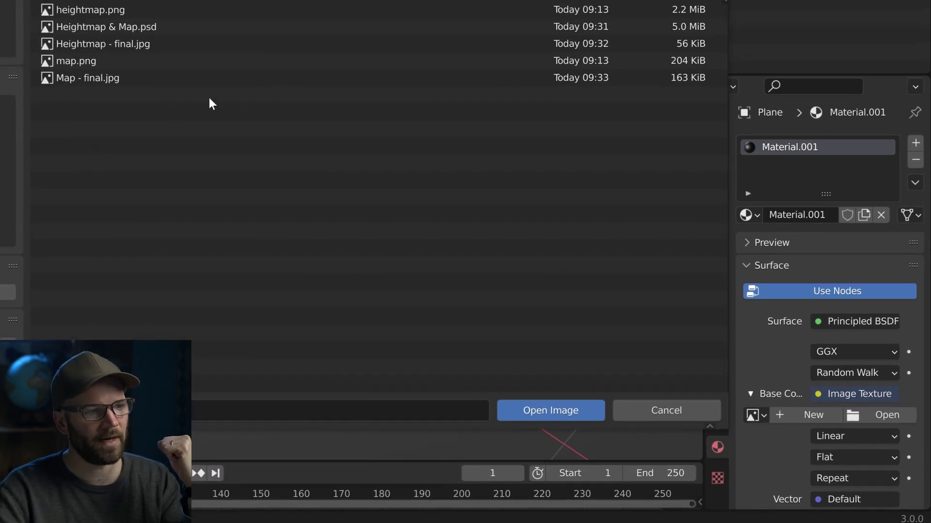
{"action": "double_click", "coordinate": [86, 80]}
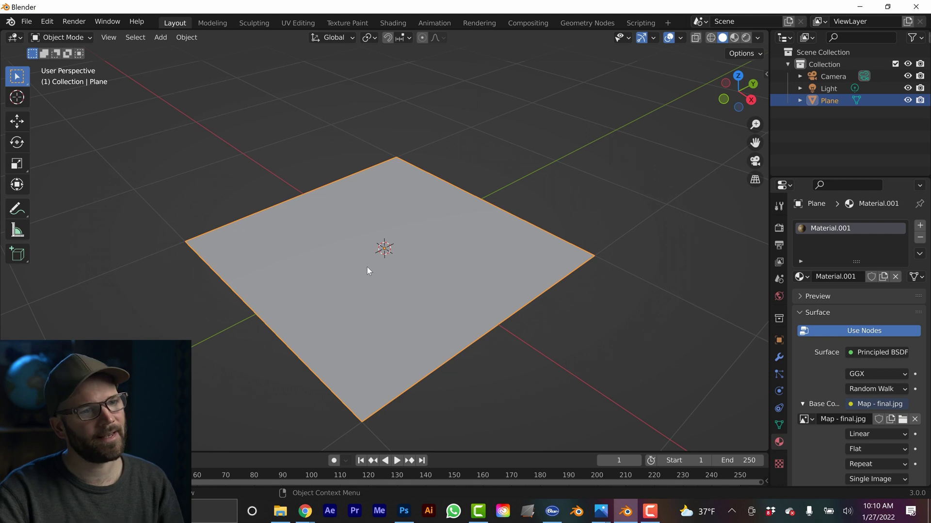
- Switch to Material Preview and inspect the textured plane from top and angled views
{"action": "left_click", "coordinate": [734, 38]}
{"action": "middle_click_drag", "start_coordinate": [389, 249], "coordinate": [487, 268]}
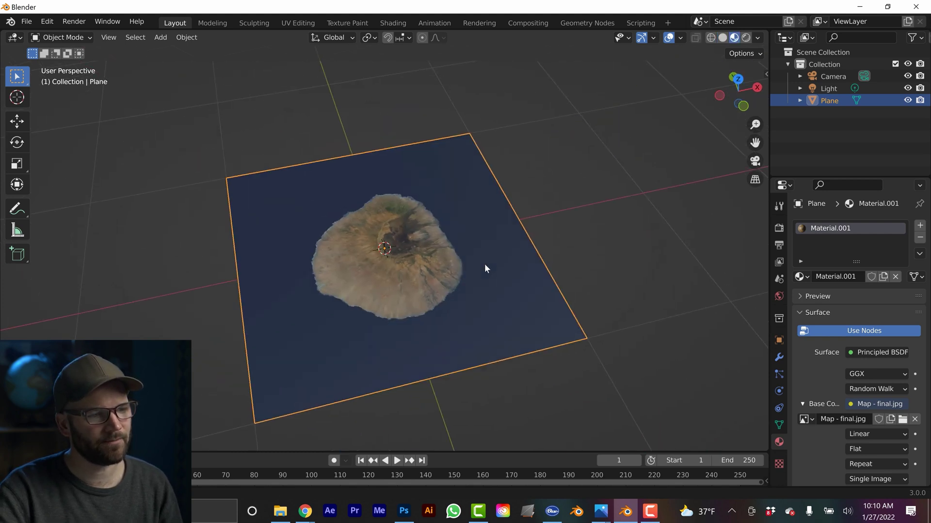
{"action": "key", "text": "KP_7"}
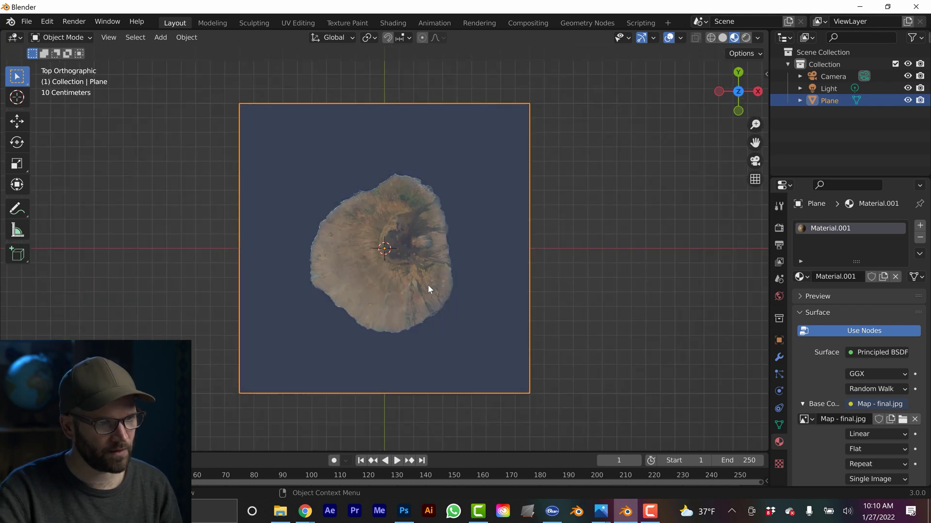
{"action": "middle_click_drag", "start_coordinate": [445, 294], "coordinate": [382, 194]}
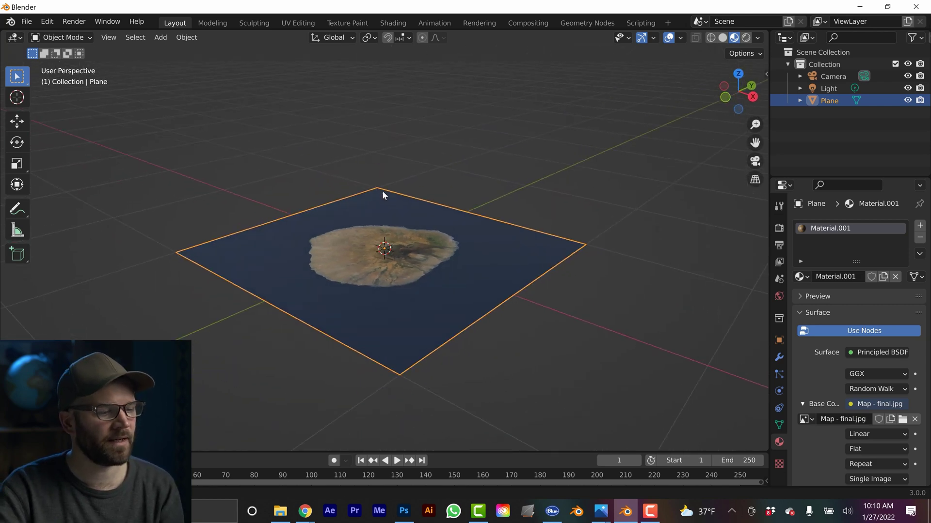
{"action": "middle_click_drag", "start_coordinate": [397, 270], "coordinate": [436, 274]}
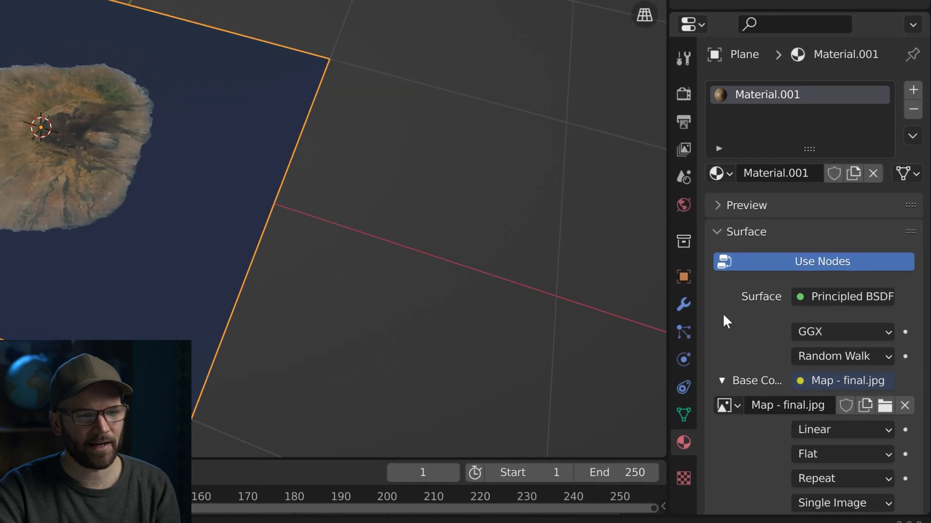
- Add a Displace modifier to the plane
{"action": "left_click", "coordinate": [674, 301]}
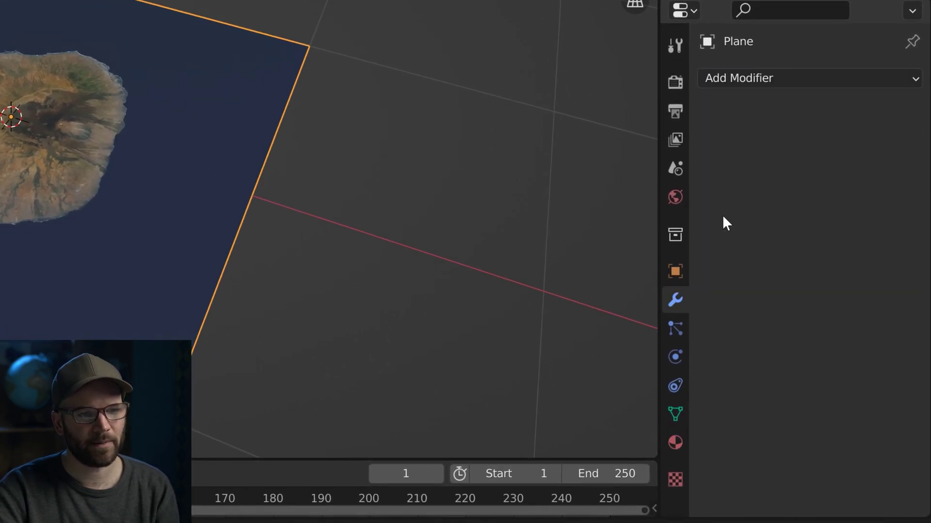
{"action": "left_click", "coordinate": [807, 80]}
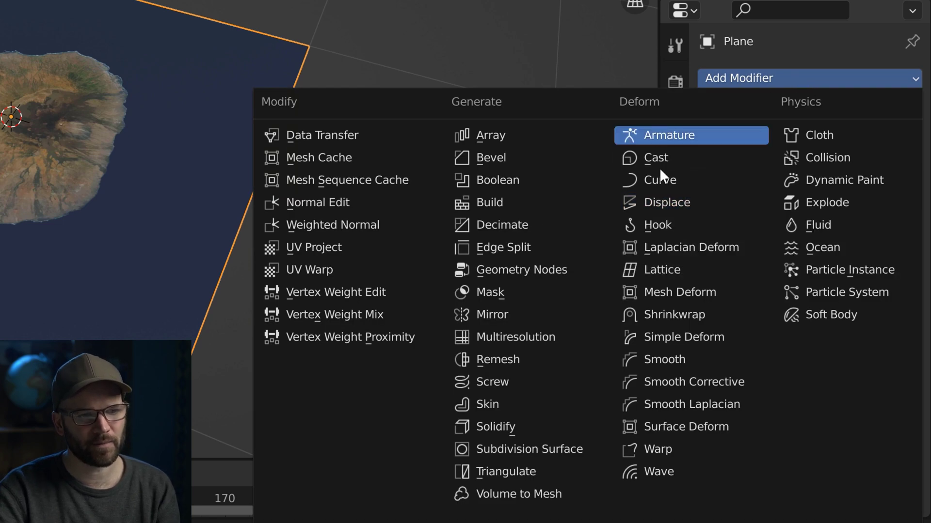
{"action": "left_click", "coordinate": [669, 203]}
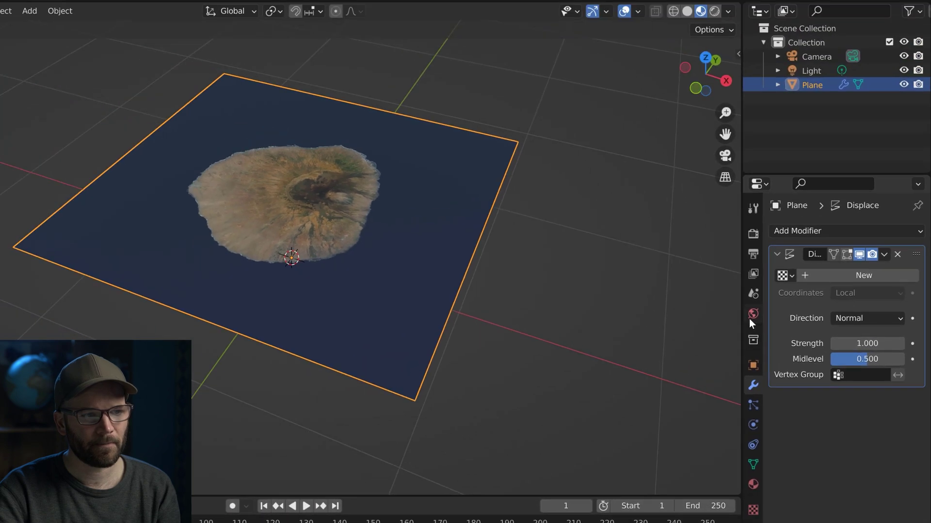
{"action": "middle_click_drag", "start_coordinate": [434, 385], "coordinate": [469, 372]}
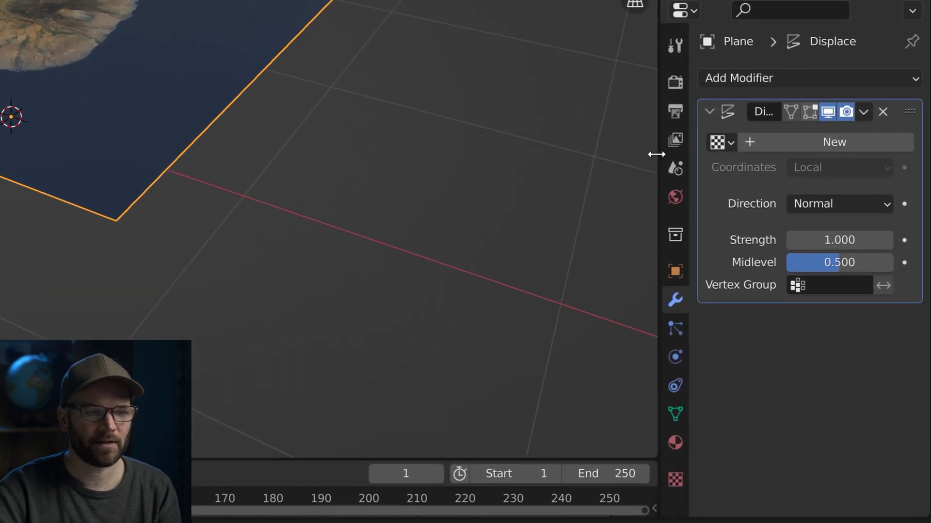
{"action": "left_click_drag", "start_coordinate": [657, 154], "coordinate": [565, 160]}
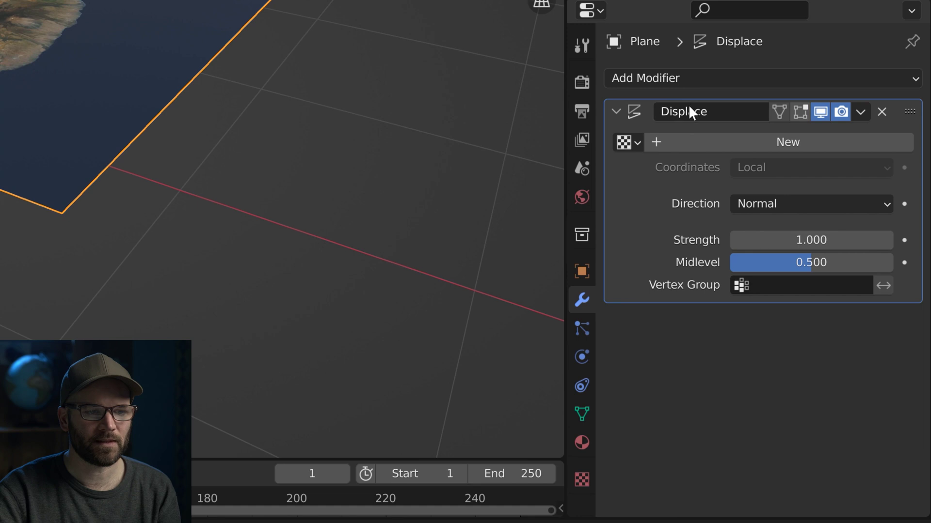
- Give the Displace modifier a new Image texture loading Heightmap - final.jpg
{"action": "left_click", "coordinate": [790, 138]}
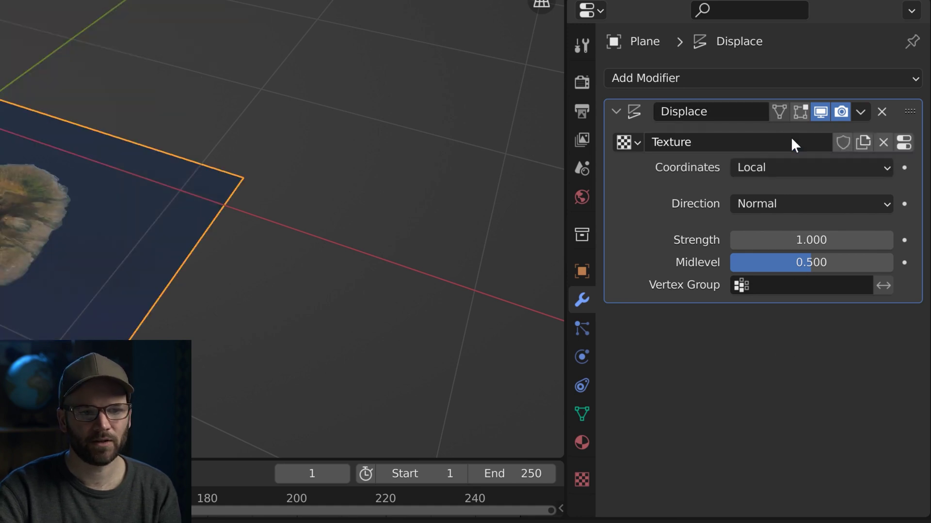
{"action": "left_click", "coordinate": [904, 143]}
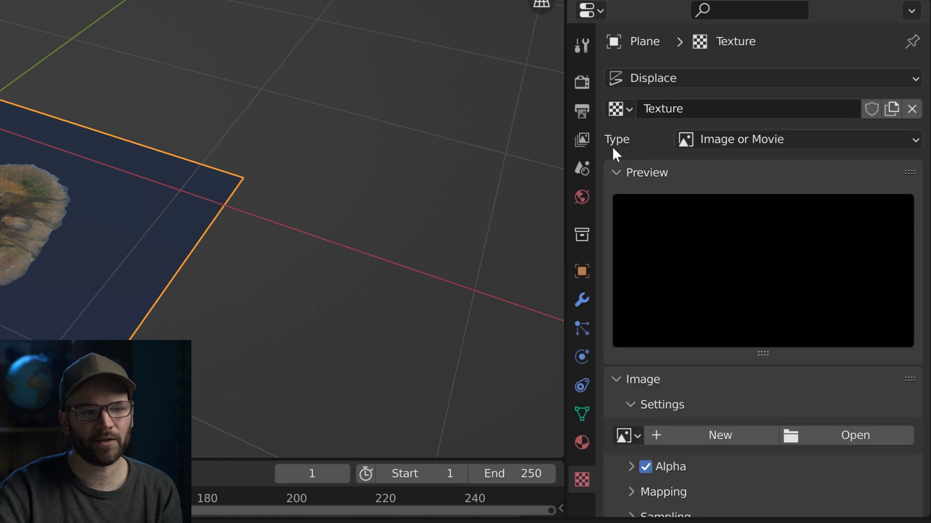
{"action": "left_click", "coordinate": [739, 139]}
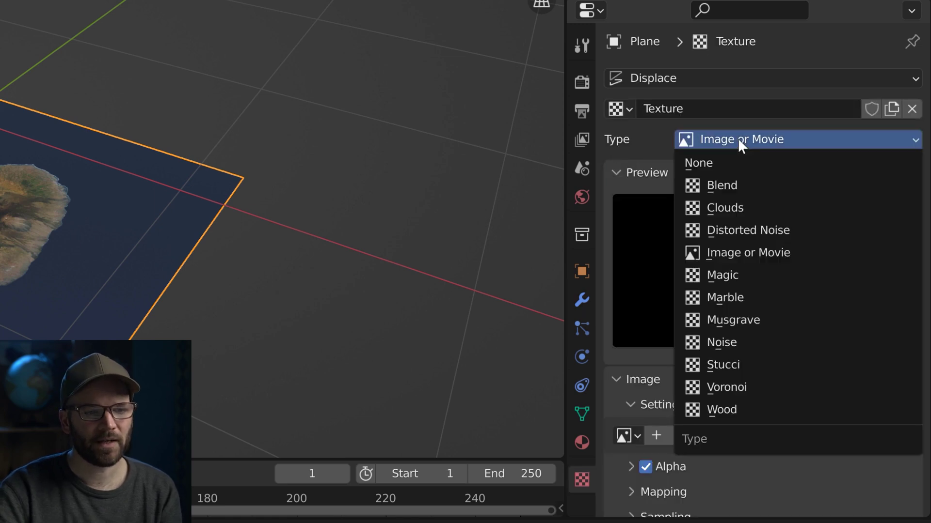
{"action": "left_click", "coordinate": [747, 253]}
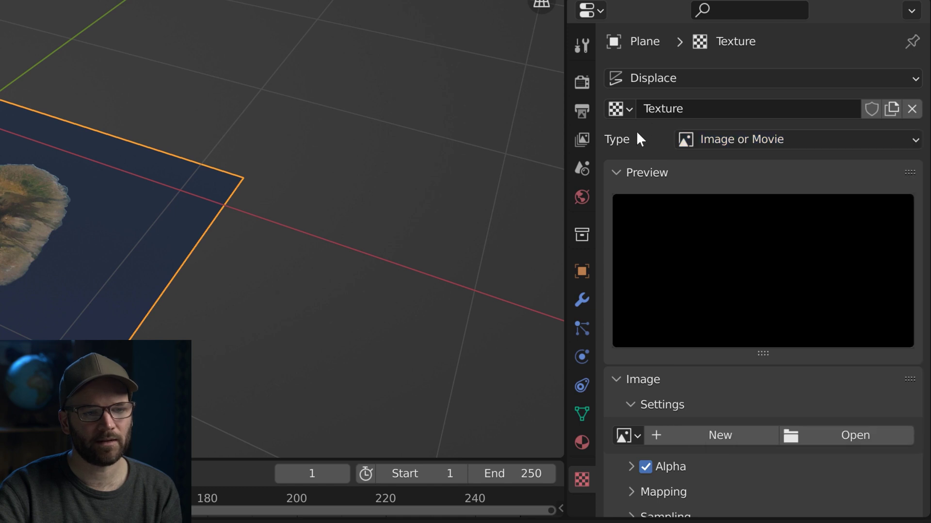
{"action": "left_click", "coordinate": [881, 437]}
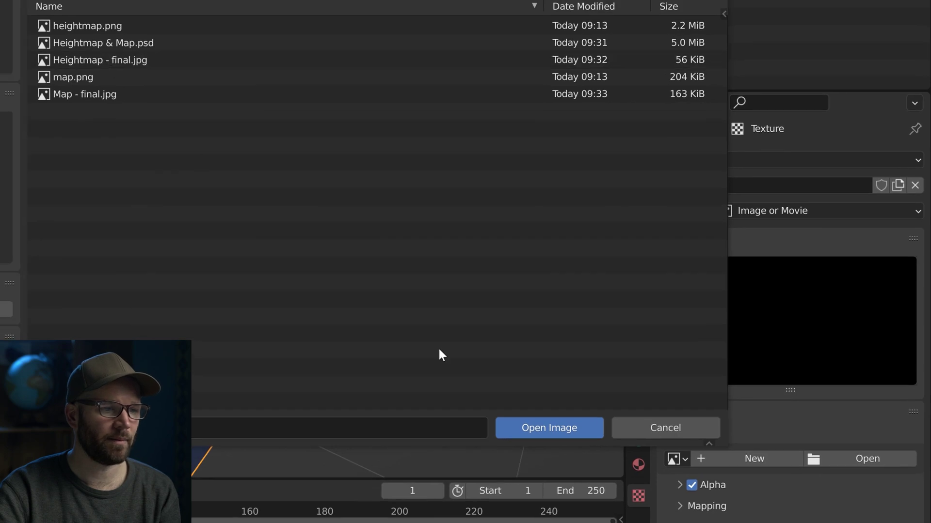
{"action": "double_click", "coordinate": [113, 60]}
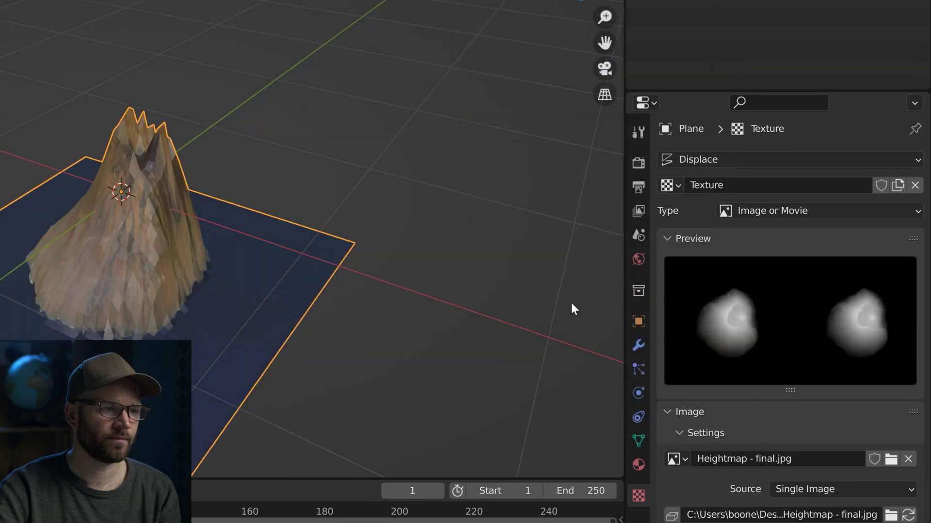
{"action": "middle_click_drag", "start_coordinate": [86, 183], "coordinate": [161, 227]}
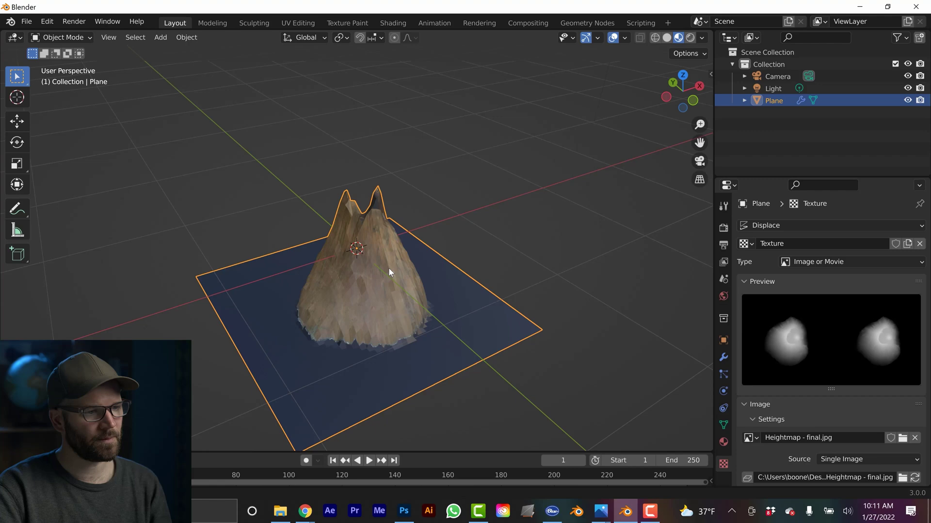
{"action": "middle_click_drag", "start_coordinate": [389, 273], "coordinate": [328, 254]}
- Set the Displace Midlevel to 0 and lower its Strength to 0.300
{"action": "left_click", "coordinate": [723, 357]}
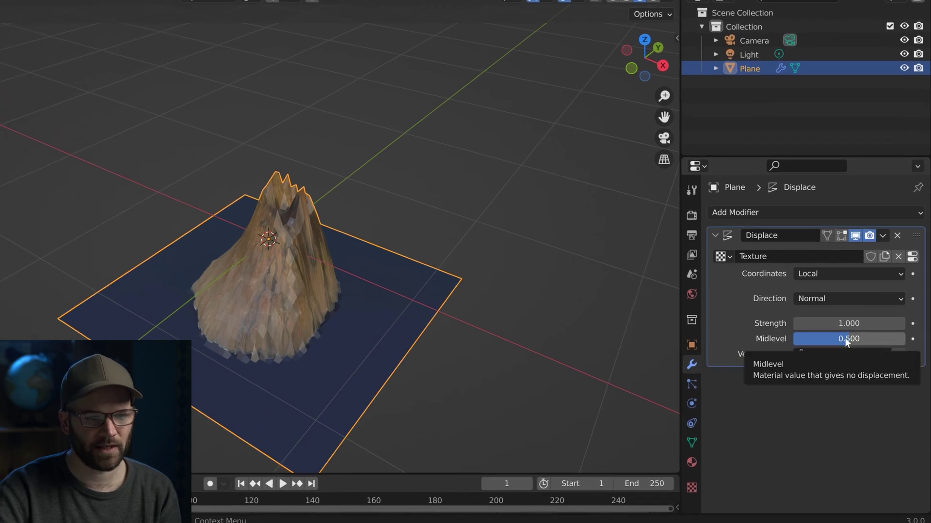
{"action": "left_click", "coordinate": [845, 338]}
{"action": "type", "text": "0"}
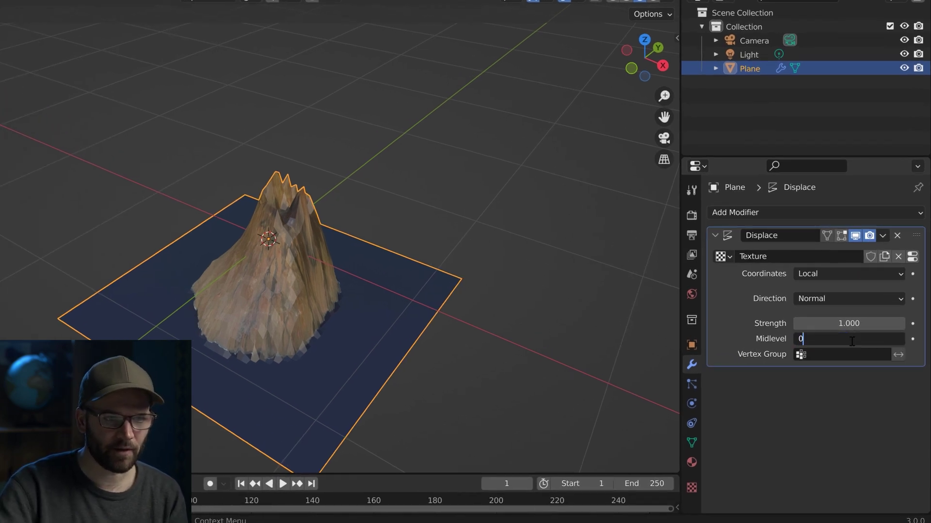
{"action": "key", "text": "Return"}
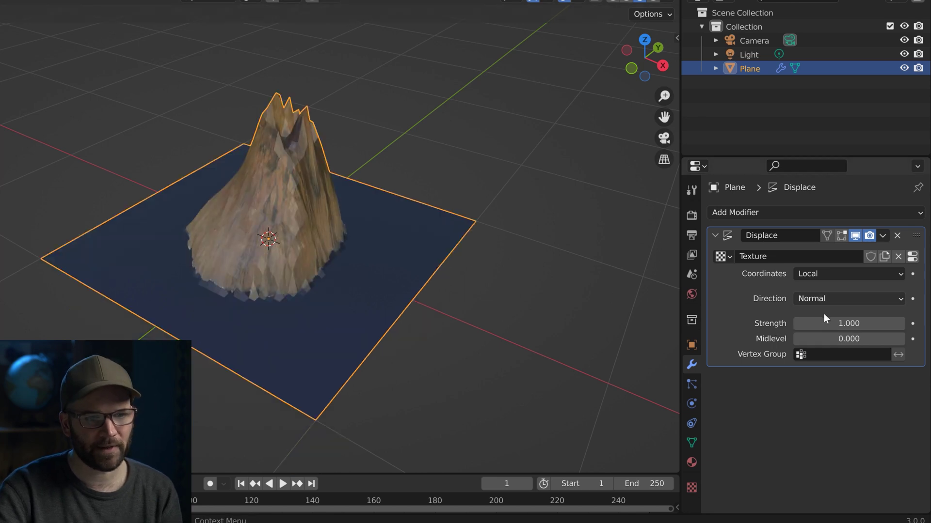
{"action": "left_click", "coordinate": [798, 325]}
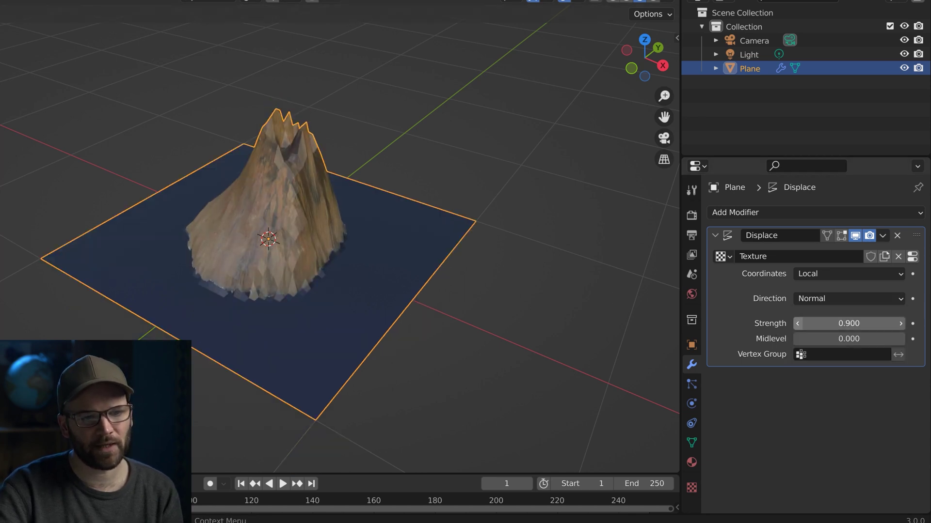
{"action": "left_click", "coordinate": [798, 324]}
{"action": "left_click", "coordinate": [798, 323]}
{"action": "left_click", "coordinate": [797, 323]}
{"action": "left_click", "coordinate": [798, 323]}
{"action": "left_click", "coordinate": [798, 323]}
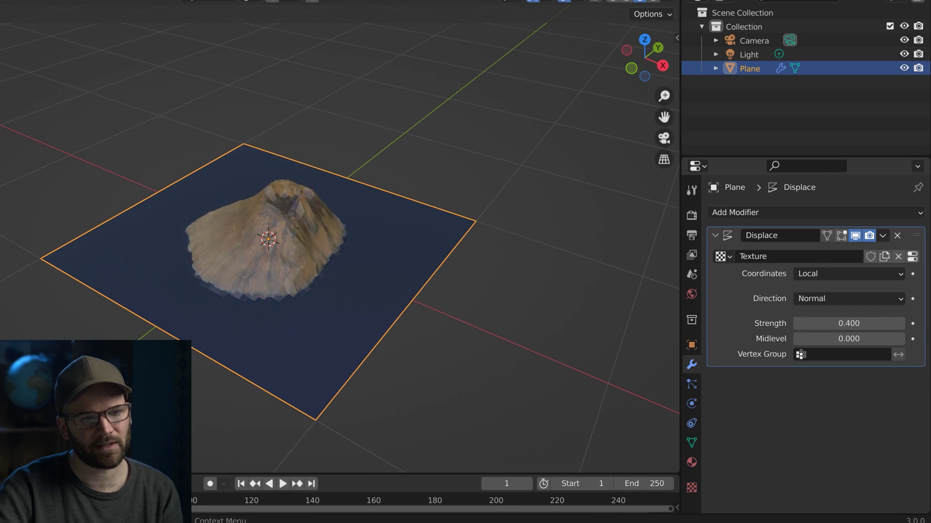
{"action": "left_click", "coordinate": [797, 323]}
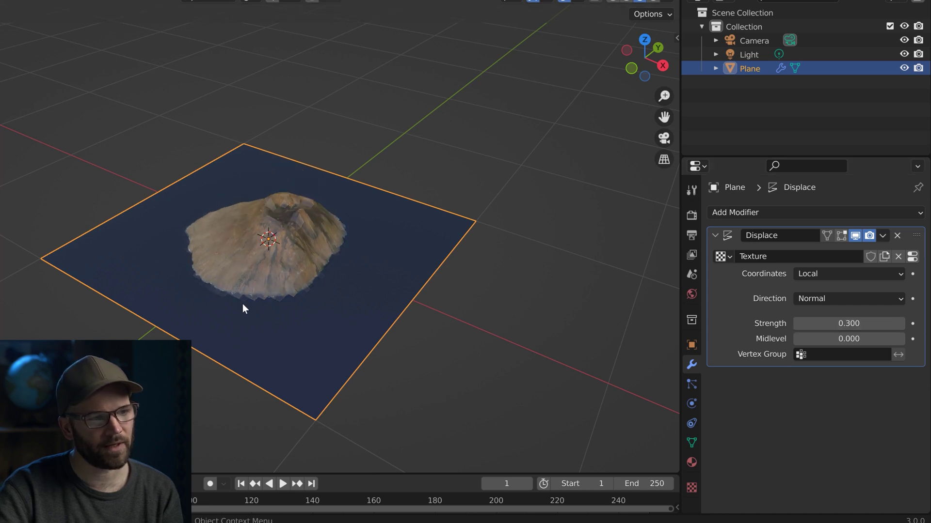
- Switch the viewport to Rendered shading and view the island from the side
{"action": "middle_click_drag", "start_coordinate": [265, 266], "coordinate": [319, 357]}
{"action": "scroll", "coordinate": [301, 288], "scroll_direction": "up", "scroll_amount": 3}
{"action": "middle_click_drag", "start_coordinate": [285, 328], "coordinate": [309, 281]}
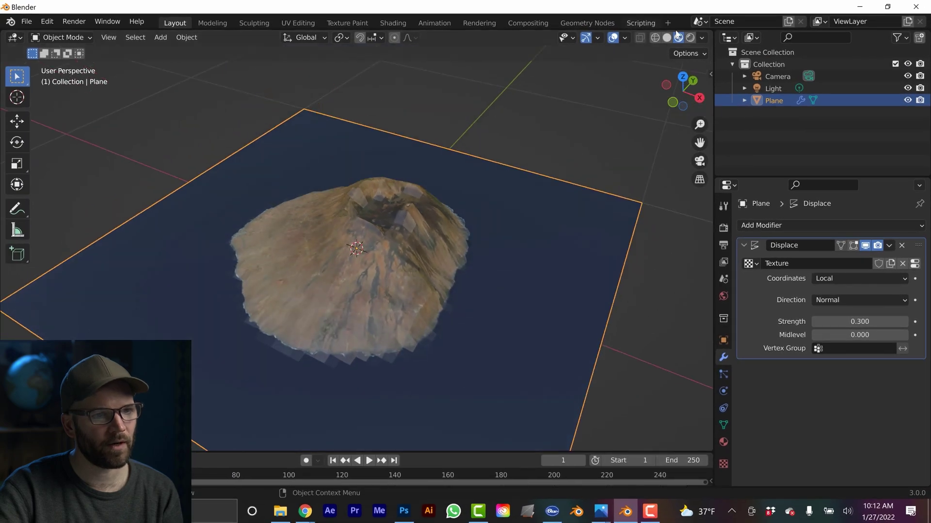
{"action": "left_click", "coordinate": [660, 1]}
{"action": "middle_click_drag", "start_coordinate": [430, 225], "coordinate": [438, 252]}
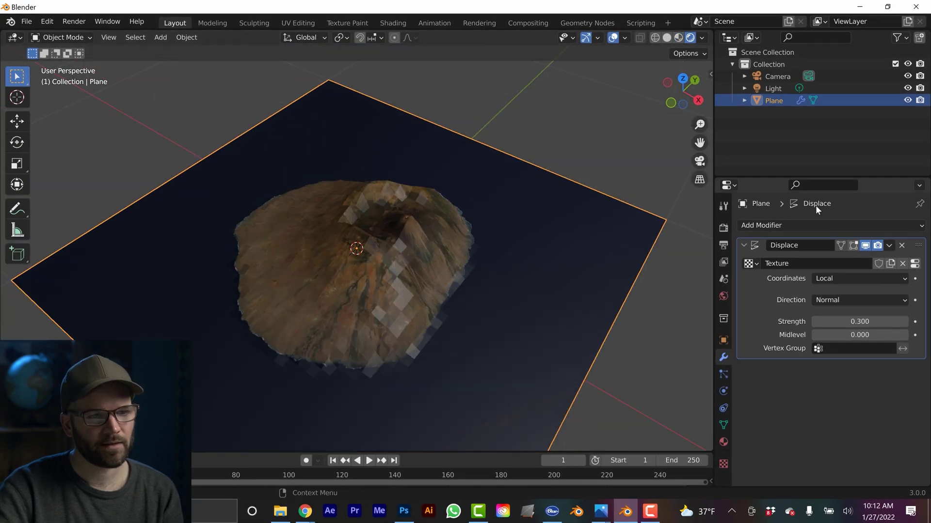
- Add a Subdivision Surface modifier to the plane and move it above Displace
{"action": "left_click", "coordinate": [798, 227]}
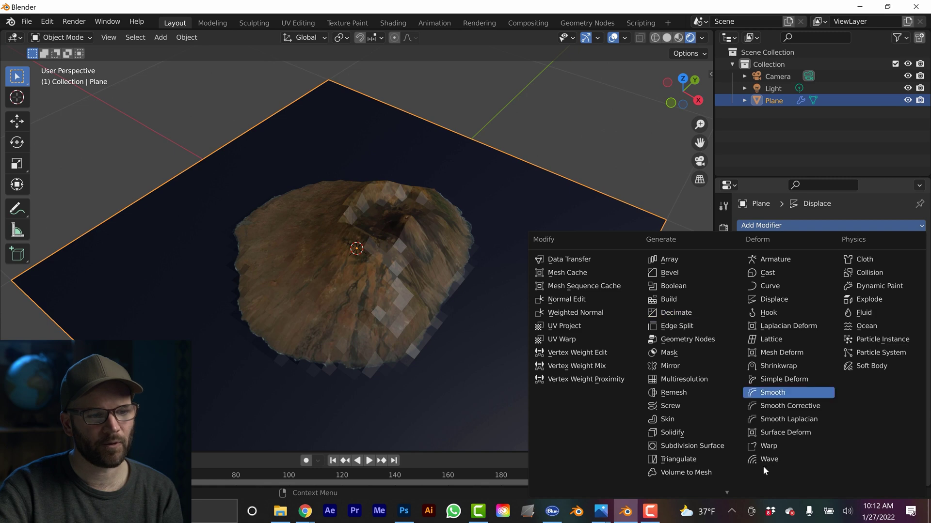
{"action": "left_click", "coordinate": [678, 446]}
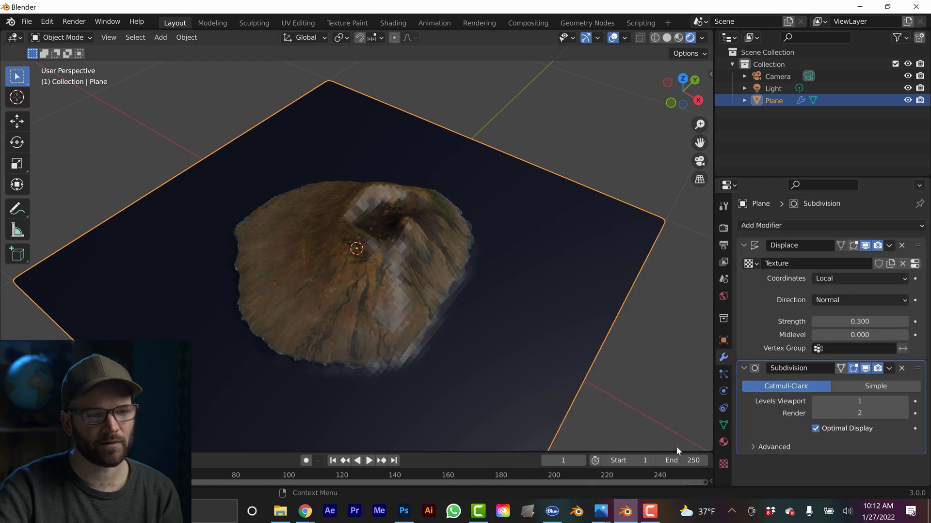
{"action": "middle_click_drag", "start_coordinate": [398, 272], "coordinate": [399, 294]}
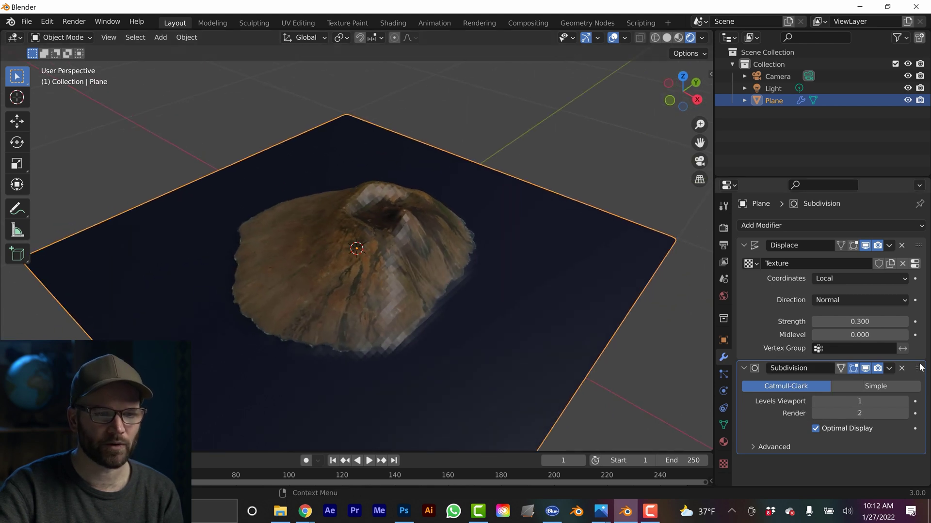
{"action": "left_click_drag", "start_coordinate": [918, 368], "coordinate": [921, 245]}
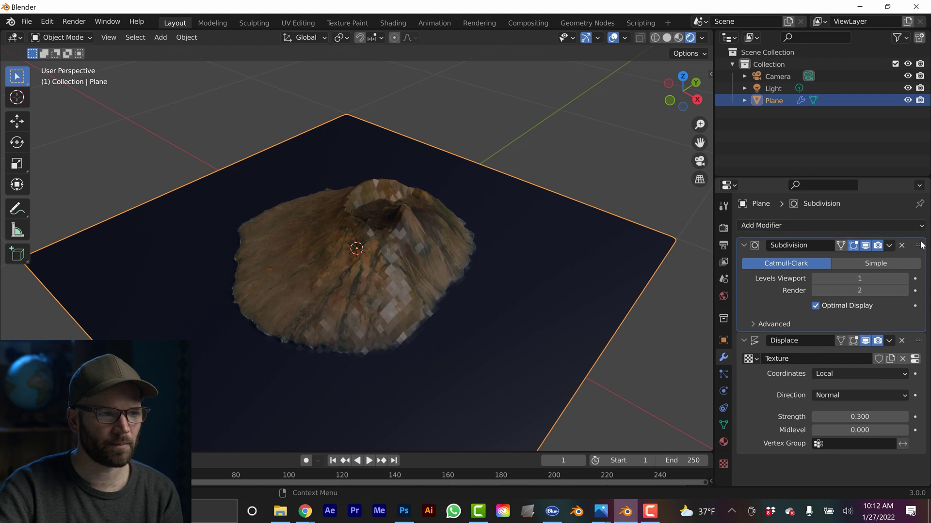
- Switch the Subdivision modifier to Simple with Levels Viewport 4
{"action": "left_click", "coordinate": [886, 264]}
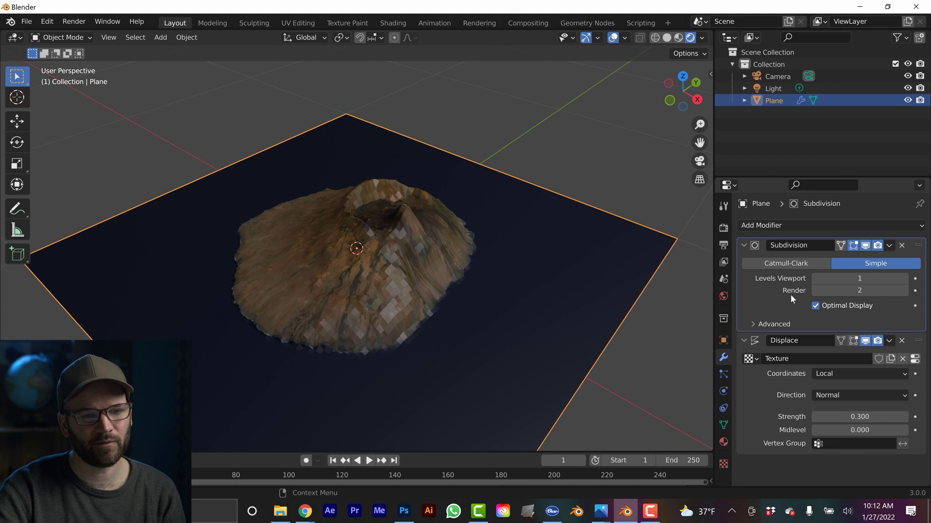
{"action": "double_click", "coordinate": [853, 278]}
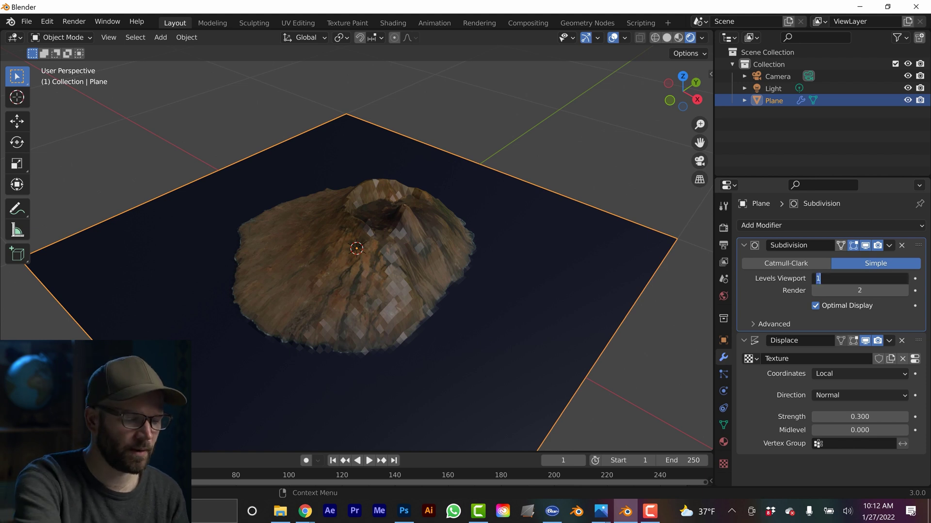
{"action": "type", "text": "4"}
{"action": "key", "text": "Return"}
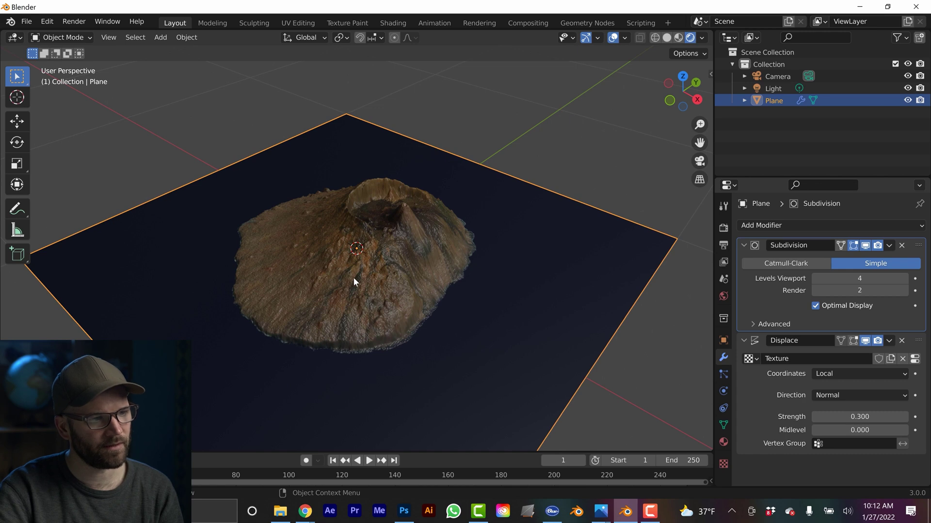
- Switch to top view and set the Subdivision render level to 5
{"action": "middle_click_drag", "start_coordinate": [329, 289], "coordinate": [436, 303]}
{"action": "key", "text": "KP_7"}
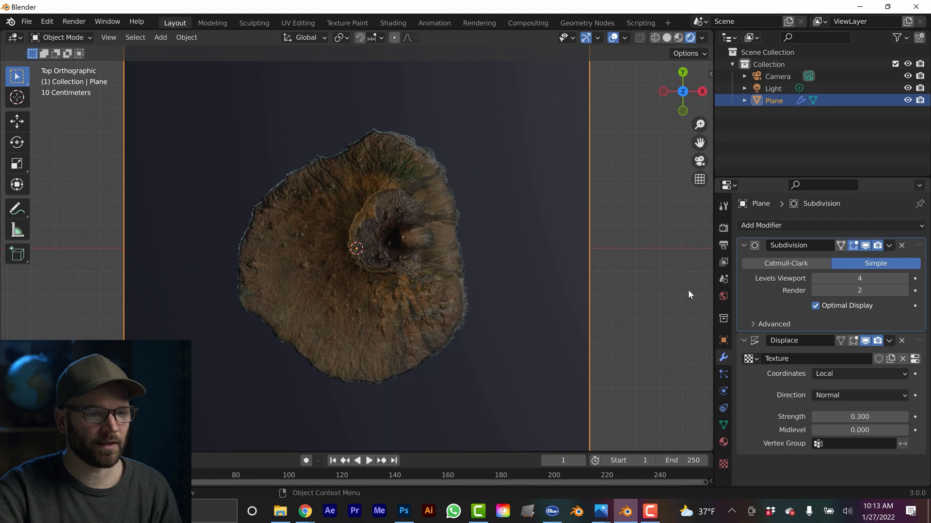
{"action": "left_click", "coordinate": [856, 290]}
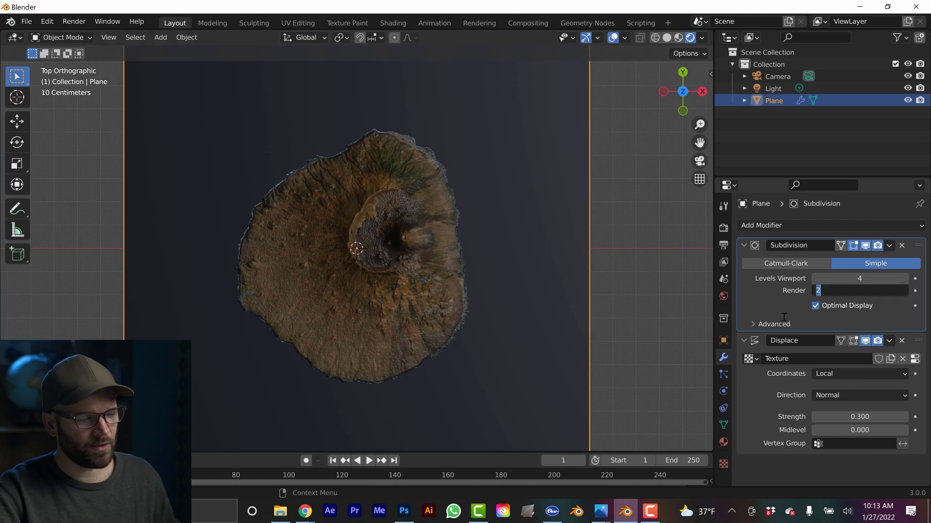
{"action": "type", "text": "4"}
{"action": "key", "text": "BackSpace"}
{"action": "type", "text": "5"}
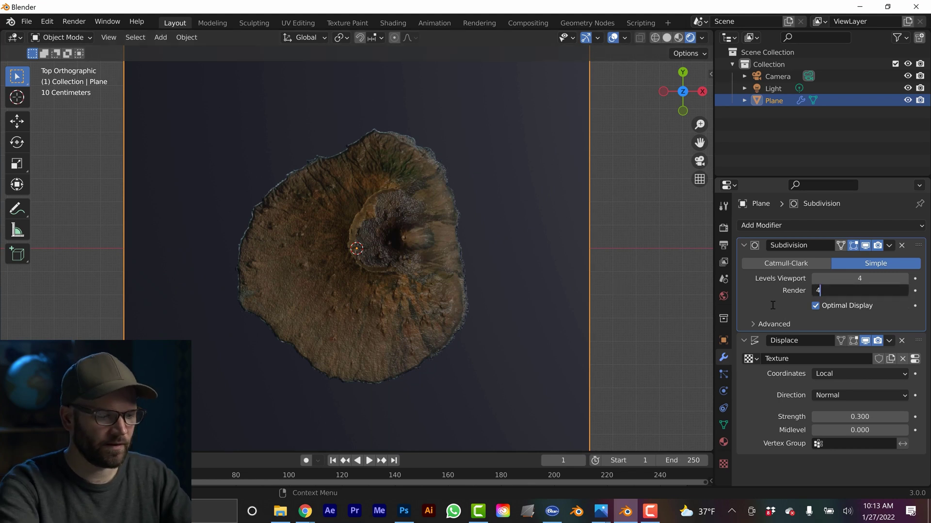
- Lower the Subdivision viewport level to 2 and return to top view
{"action": "left_click", "coordinate": [868, 279]}
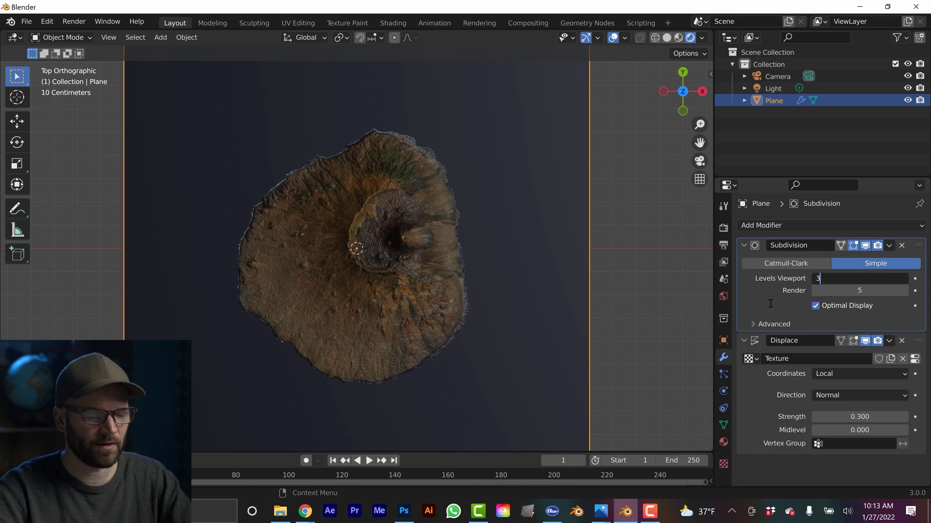
{"action": "key", "text": "Return"}
{"action": "left_click", "coordinate": [847, 278]}
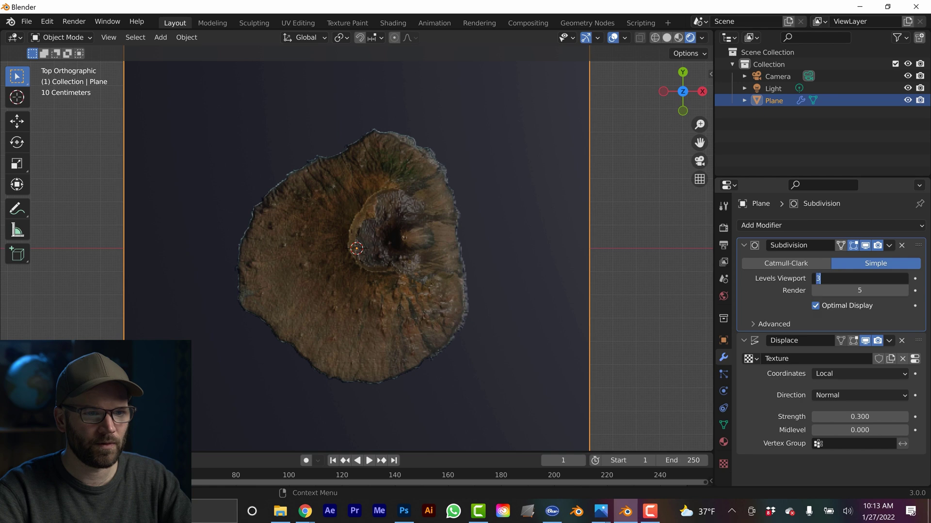
{"action": "type", "text": "2"}
{"action": "key", "text": "Return"}
{"action": "middle_click_drag", "start_coordinate": [457, 305], "coordinate": [401, 239]}
{"action": "key", "text": "KP_7"}
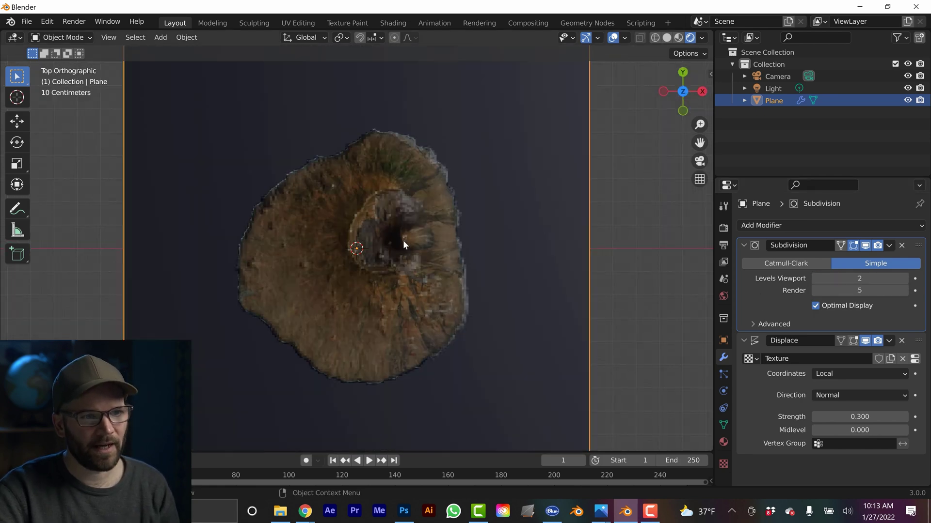
- Select the scene light and change its type from Point to Area
{"action": "left_click", "coordinate": [772, 89]}
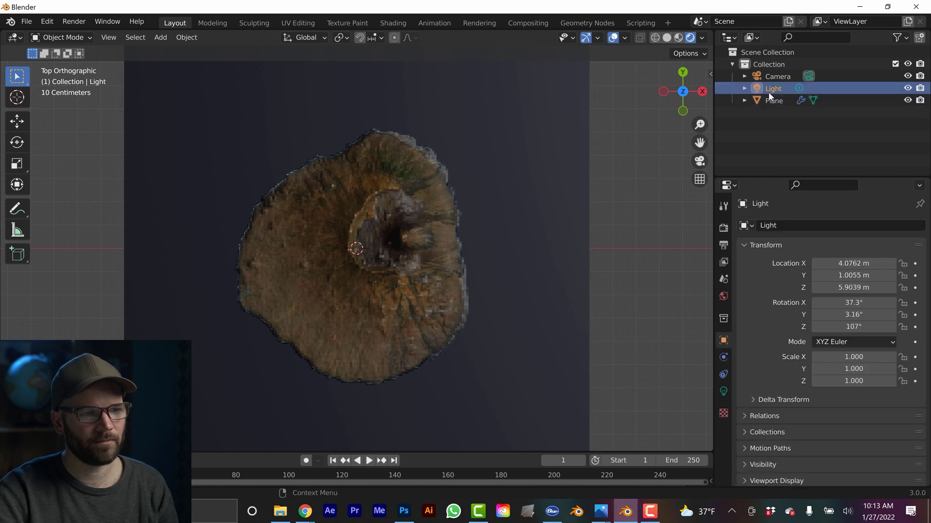
{"action": "scroll", "coordinate": [362, 255], "scroll_direction": "down", "scroll_amount": 2}
{"action": "middle_click_drag", "start_coordinate": [486, 277], "coordinate": [371, 243]}
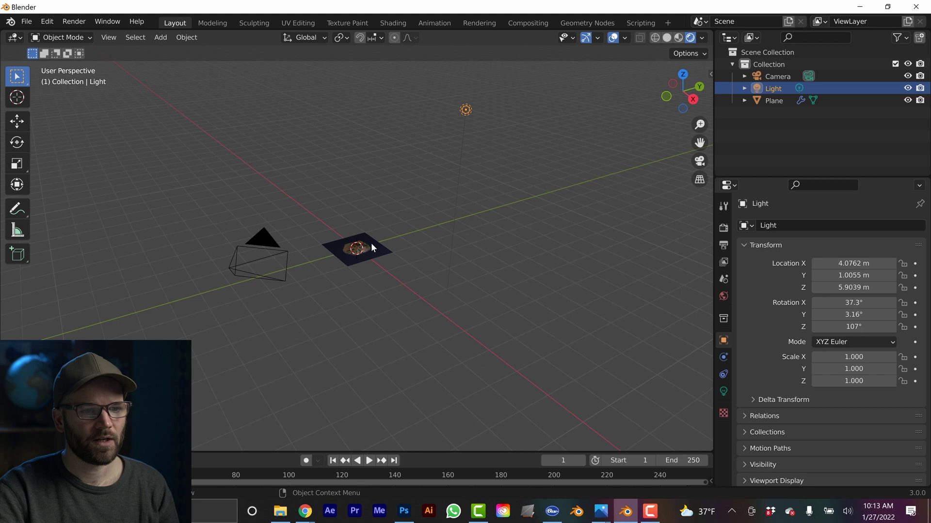
{"action": "left_click", "coordinate": [724, 391]}
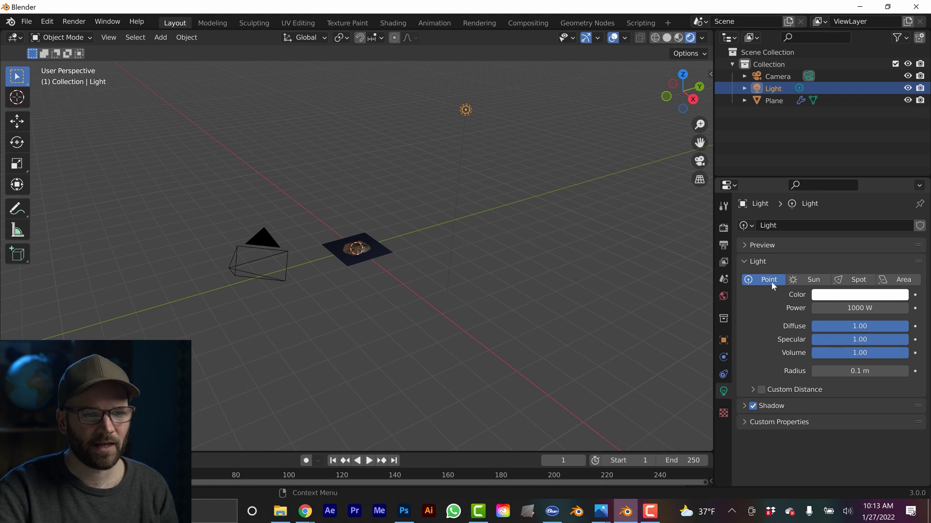
{"action": "left_click", "coordinate": [910, 282]}
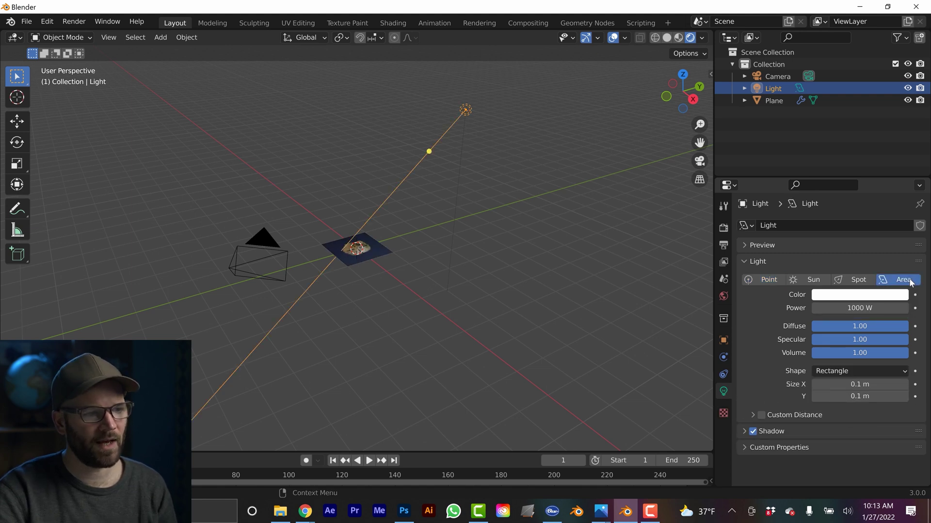
{"action": "middle_click_drag", "start_coordinate": [339, 281], "coordinate": [359, 284]}
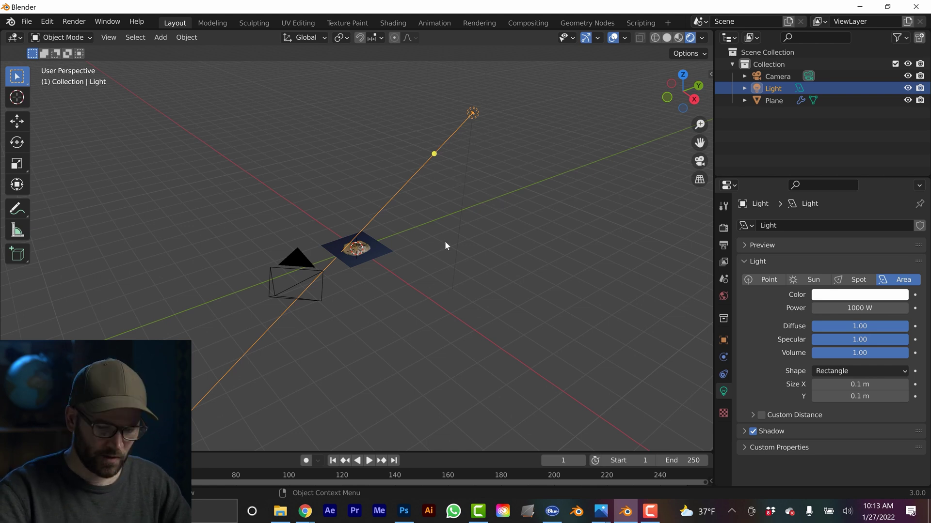
- Reposition the area light along X and then Y in top view
{"action": "key", "text": "KP_7"}
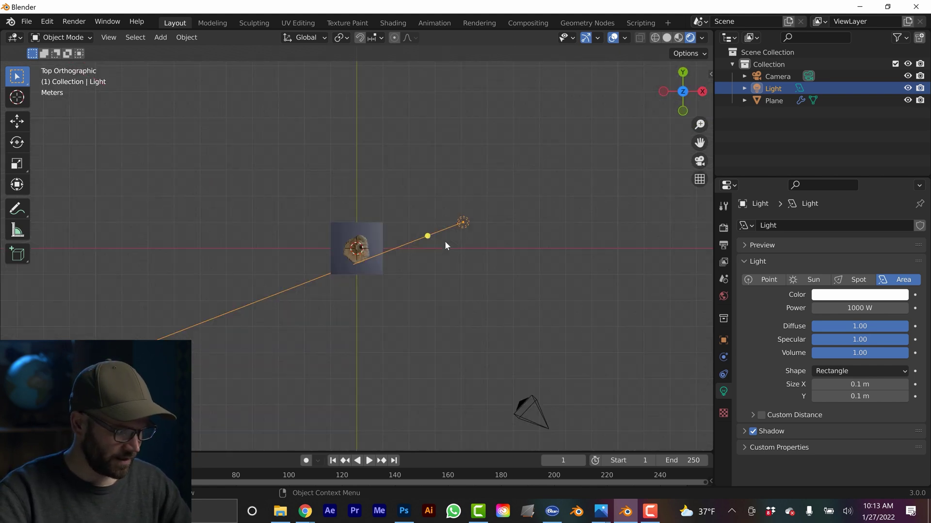
{"action": "key", "text": "g"}
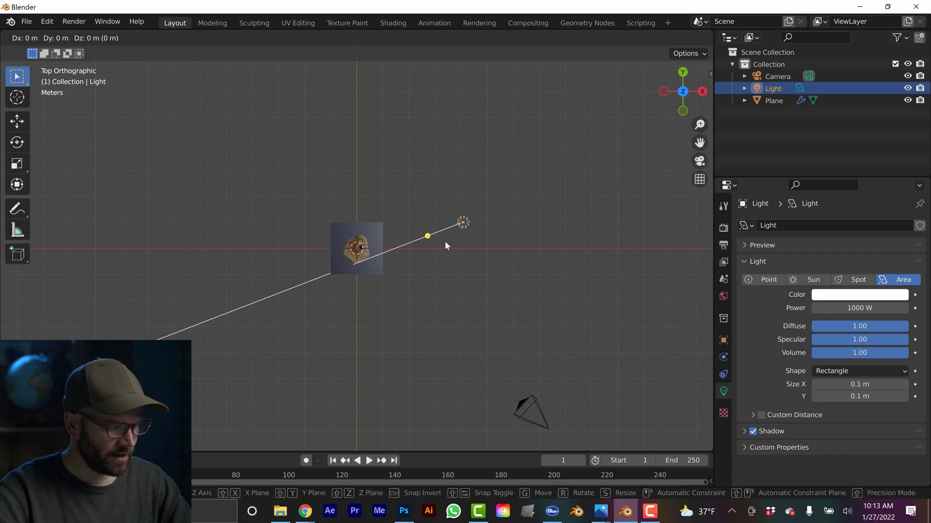
{"action": "key", "text": "x"}
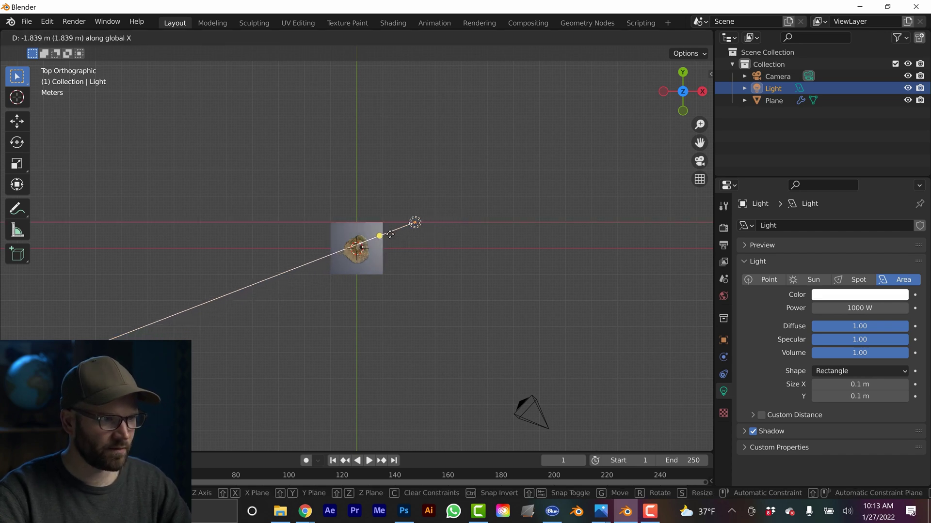
{"action": "left_click", "coordinate": [394, 234]}
{"action": "key", "text": "g"}
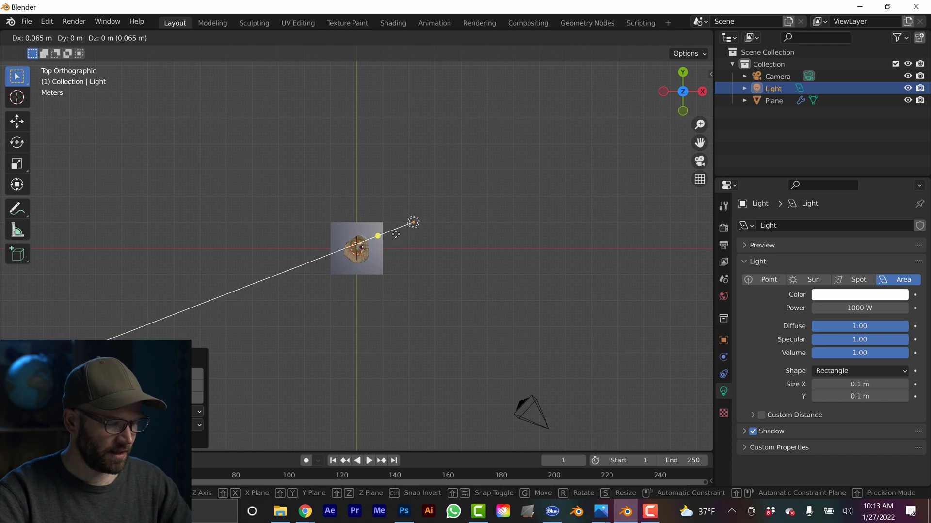
{"action": "key", "text": "y"}
{"action": "left_click", "coordinate": [395, 218]}
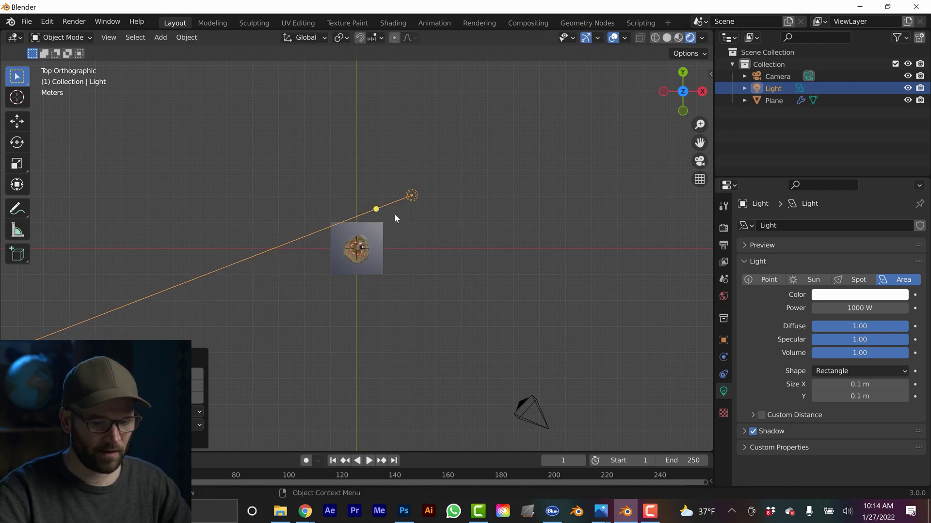
- Lower the area light along Z in front view
{"action": "key", "text": "KP_1"}
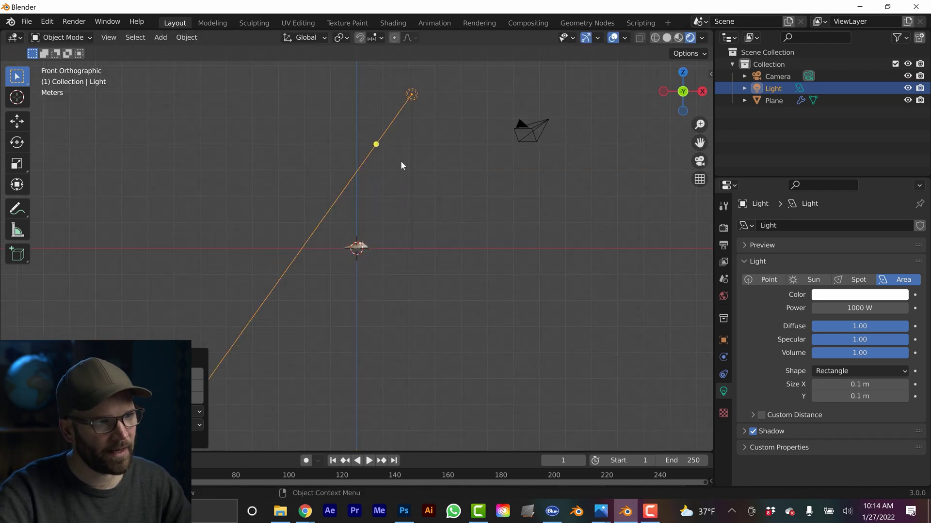
{"action": "key", "text": "g"}
{"action": "key", "text": "z"}
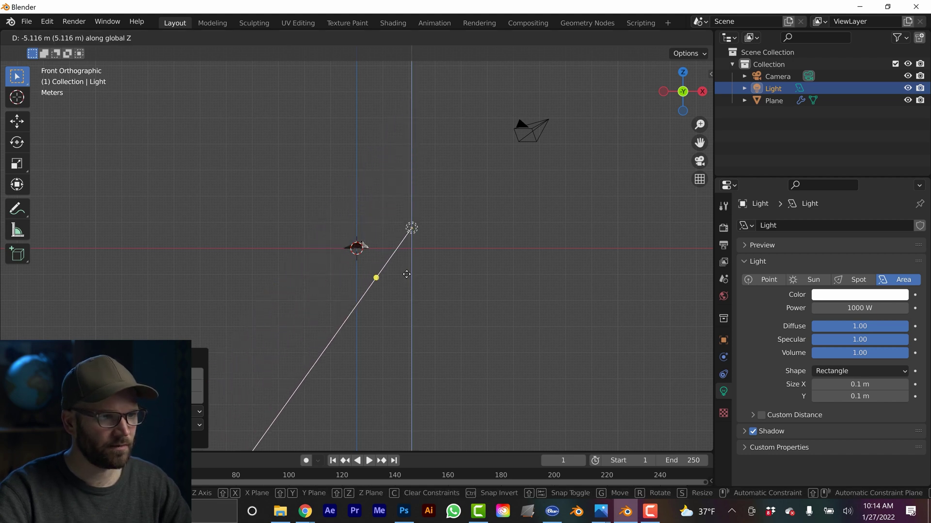
{"action": "left_click", "coordinate": [410, 238]}
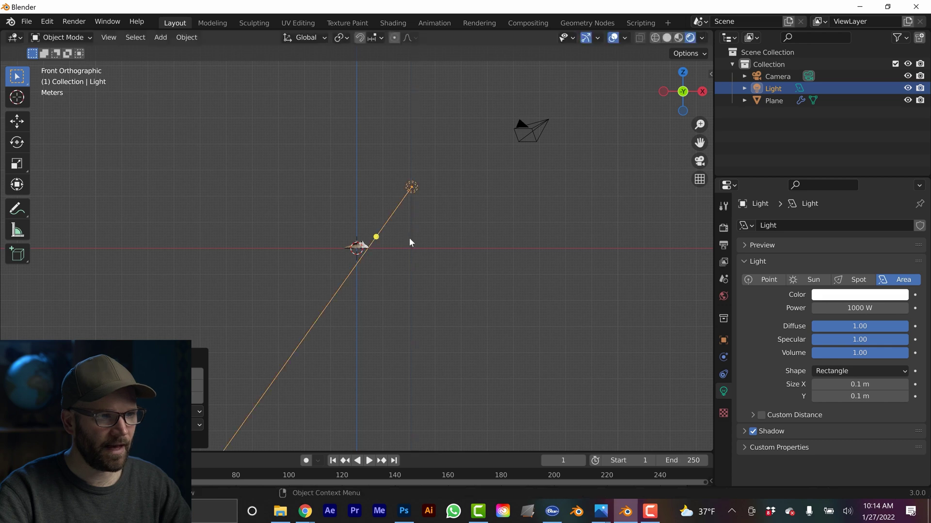
- Reduce the area light's power to about 895.7 W, then select the Plane
{"action": "key", "text": "KP_7"}
{"action": "scroll", "coordinate": [366, 257], "scroll_direction": "up", "scroll_amount": 5}
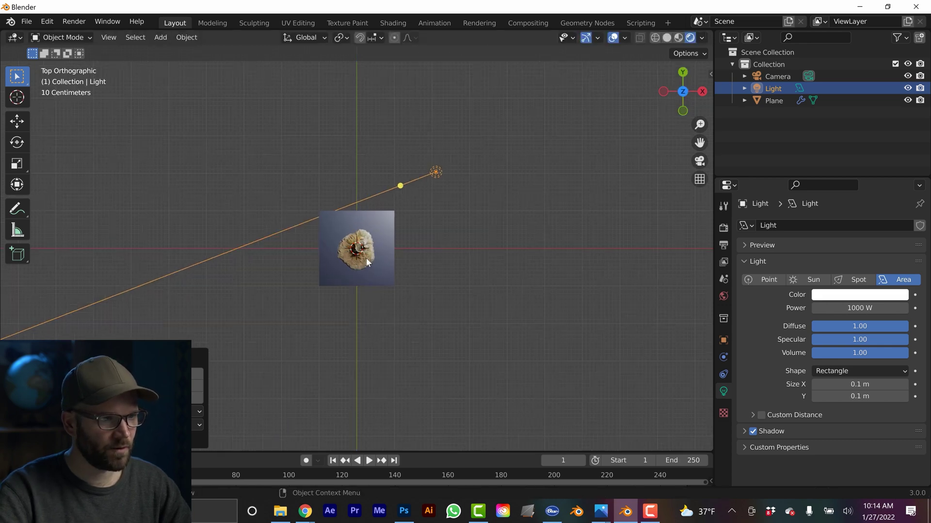
{"action": "scroll", "coordinate": [365, 266], "scroll_direction": "up", "scroll_amount": 3}
{"action": "scroll", "coordinate": [365, 270], "scroll_direction": "down", "scroll_amount": 1}
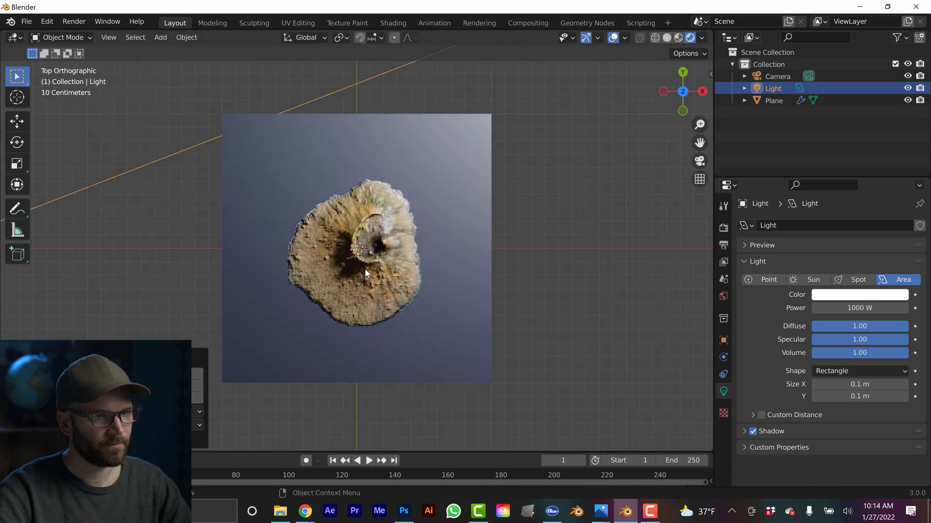
{"action": "left_click_drag", "start_coordinate": [867, 308], "coordinate": [859, 308]}
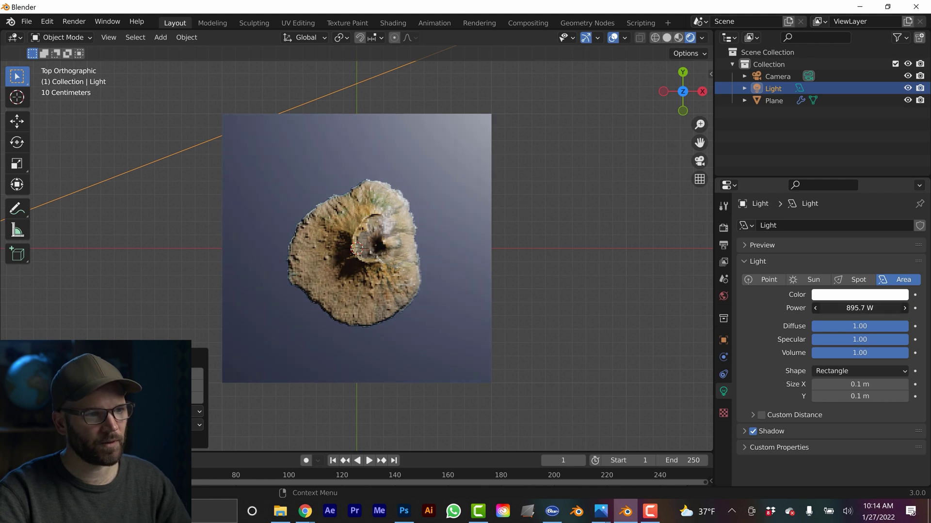
{"action": "left_click", "coordinate": [773, 101]}
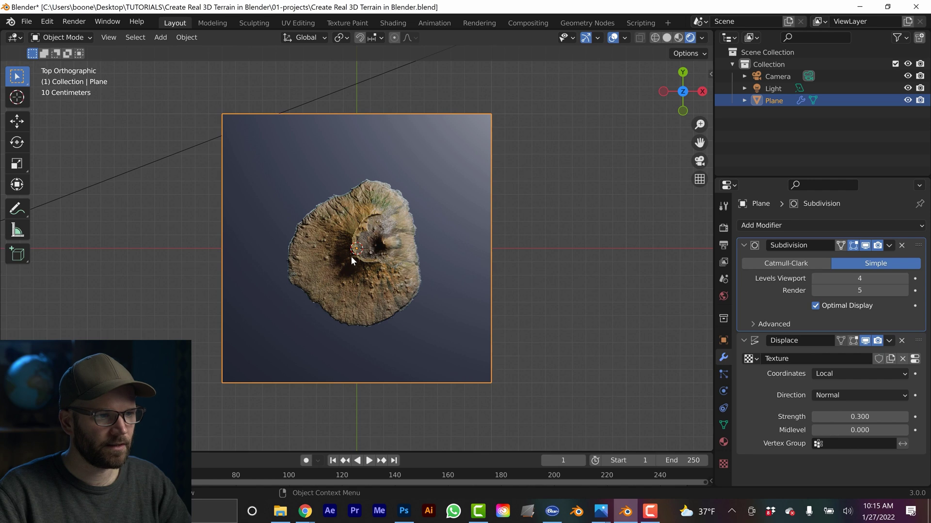
- Switch to a perspective top view and look through the scene camera
{"action": "middle_click_drag", "start_coordinate": [351, 256], "coordinate": [346, 208]}
{"action": "middle_click_drag", "start_coordinate": [346, 247], "coordinate": [354, 260]}
{"action": "key", "text": "KP_5"}
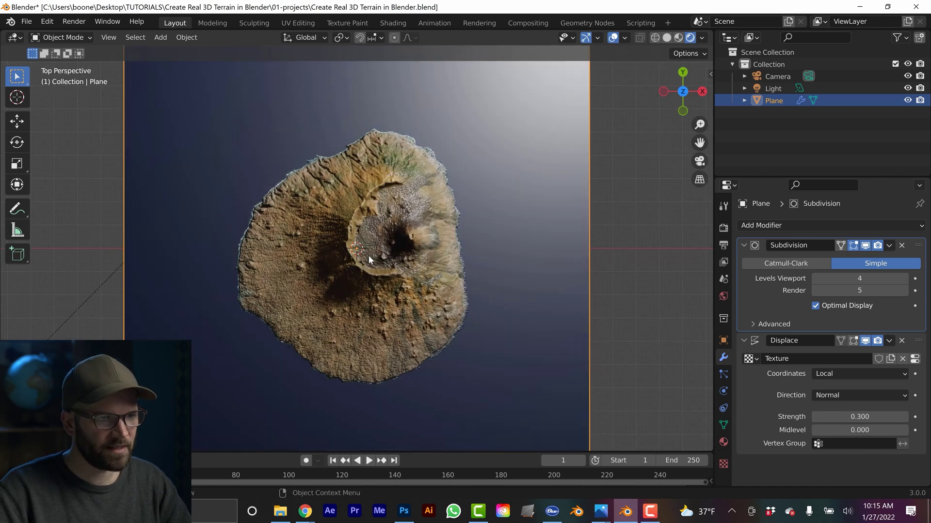
{"action": "key", "text": "KP_0"}
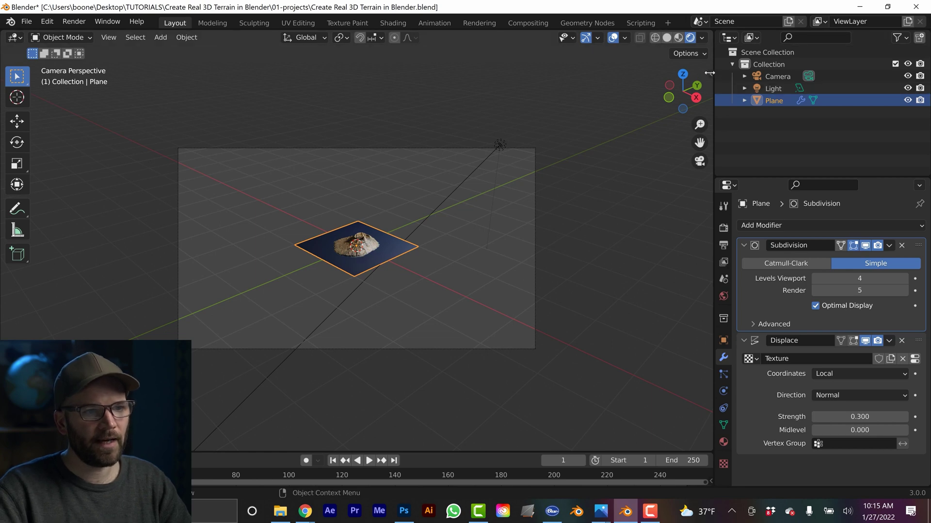
- Enable Lock Camera to View in the sidebar and swing the camera down over the island
{"action": "key", "text": "n"}
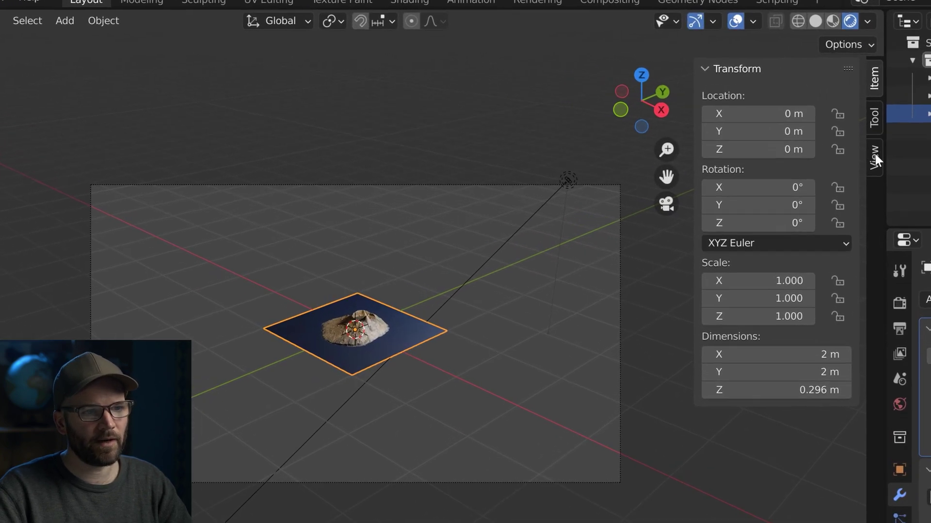
{"action": "left_click", "coordinate": [874, 155]}
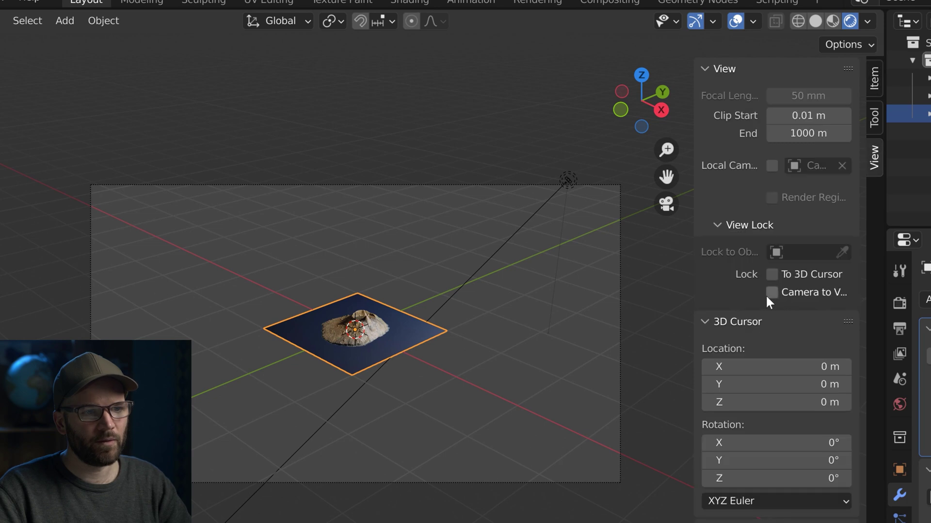
{"action": "left_click_drag", "start_coordinate": [674, 279], "coordinate": [646, 279]}
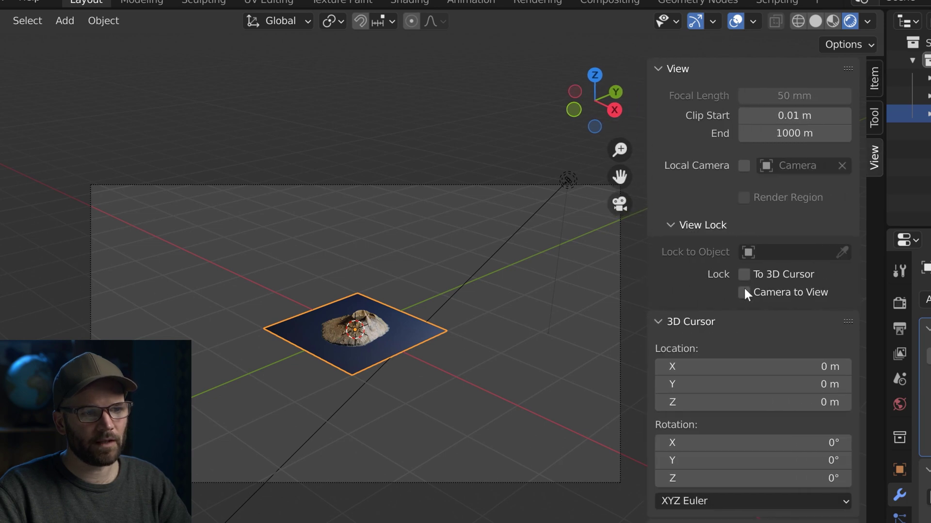
{"action": "scroll", "coordinate": [329, 356], "scroll_direction": "up", "scroll_amount": 6}
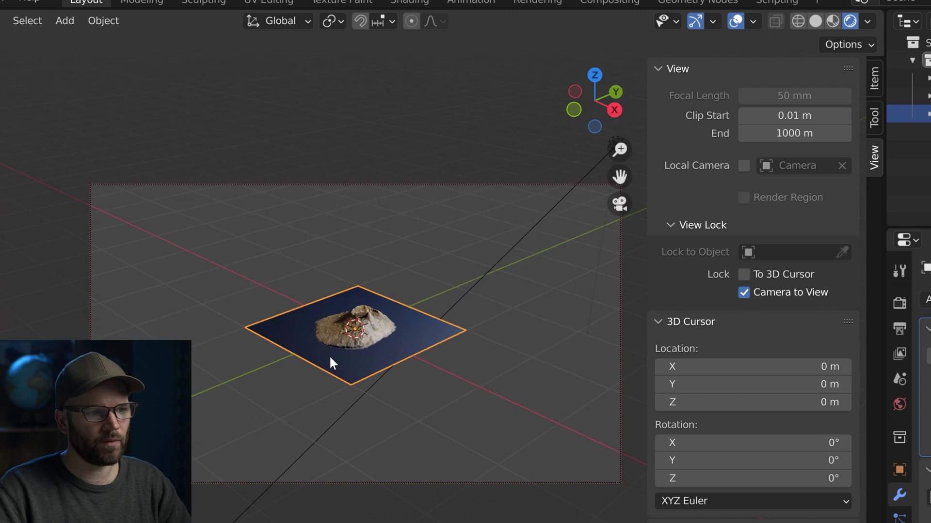
{"action": "middle_click_drag", "start_coordinate": [357, 301], "coordinate": [532, 272]}
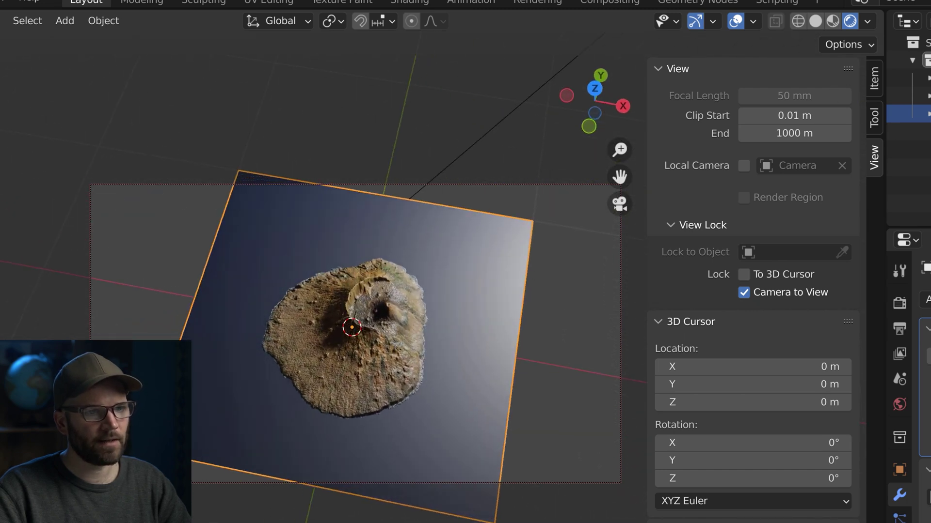
- Select the camera and set its X, Y and Z rotation to 0°
{"action": "left_click", "coordinate": [912, 78]}
{"action": "left_click", "coordinate": [870, 79]}
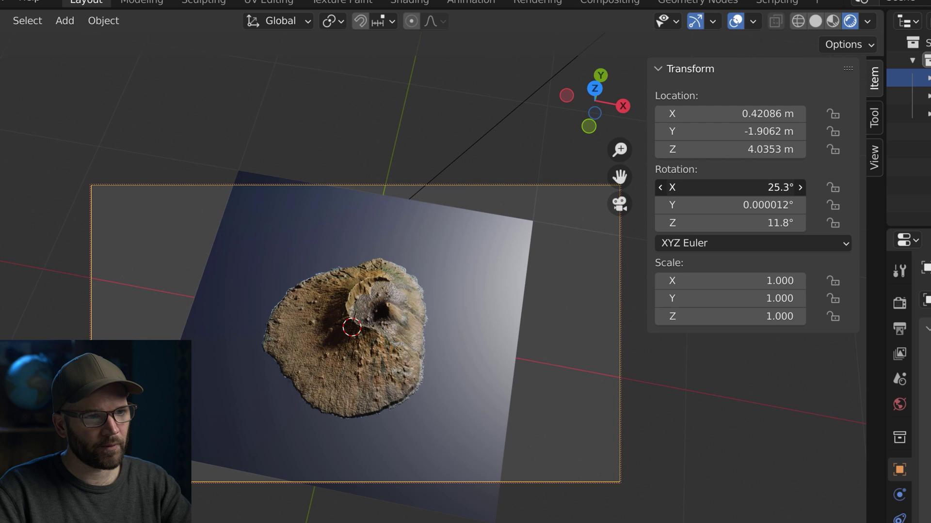
{"action": "left_click", "coordinate": [772, 188]}
{"action": "type", "text": "0"}
{"action": "key", "text": "Return"}
{"action": "left_click", "coordinate": [763, 205]}
{"action": "type", "text": "0"}
{"action": "key", "text": "Return"}
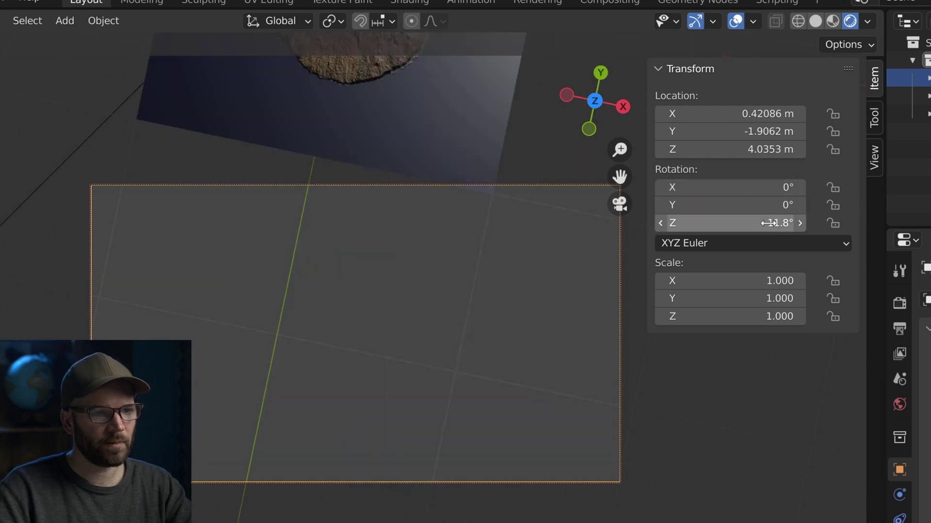
{"action": "left_click", "coordinate": [763, 223]}
{"action": "type", "text": "0"}
{"action": "key", "text": "Return"}
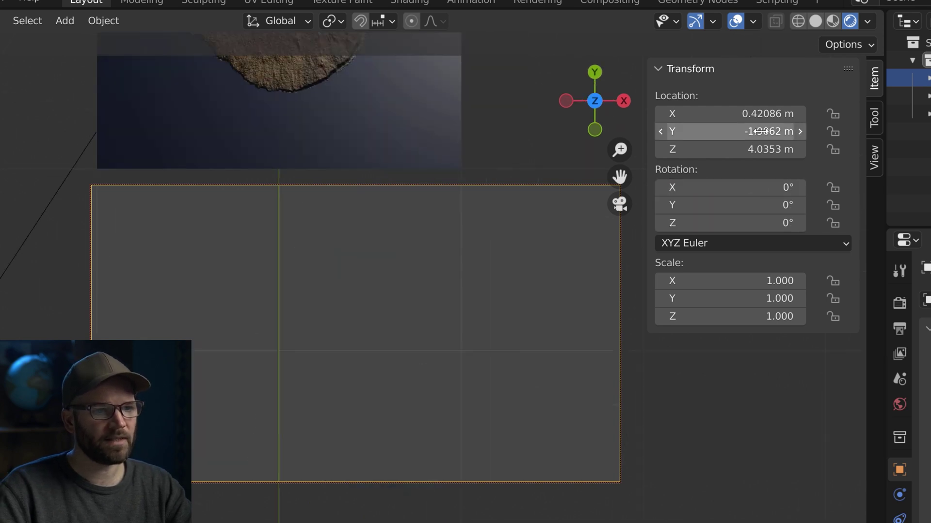
- Set the camera's X and Y location to 0 m
{"action": "left_click", "coordinate": [756, 131]}
{"action": "type", "text": "0"}
{"action": "key", "text": "Return"}
{"action": "left_click", "coordinate": [765, 114]}
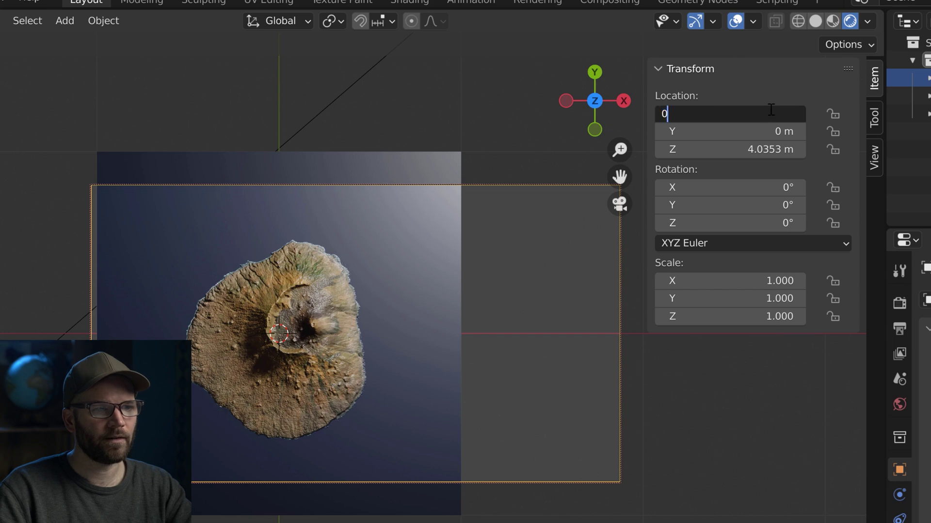
{"action": "key", "text": "Return"}
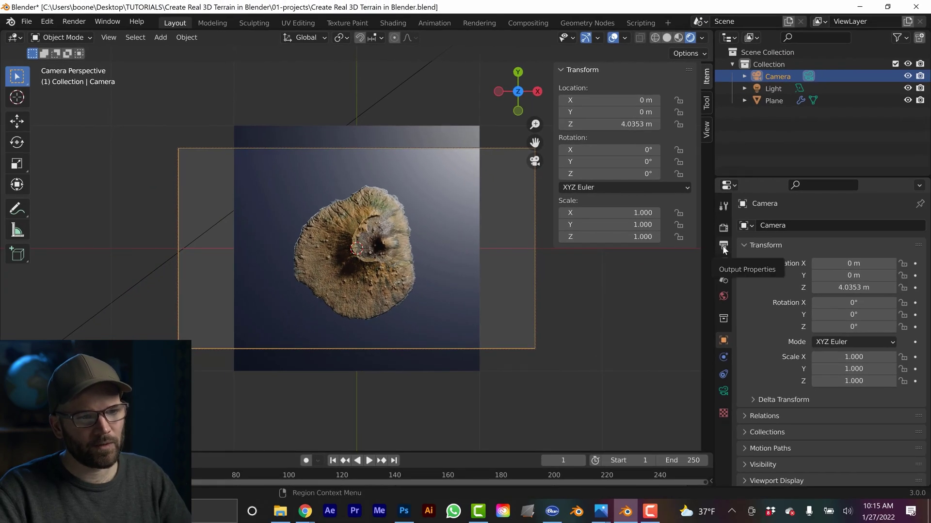
- Change the output Resolution X from 1920 to 1080 for a square frame
{"action": "left_click", "coordinate": [723, 248]}
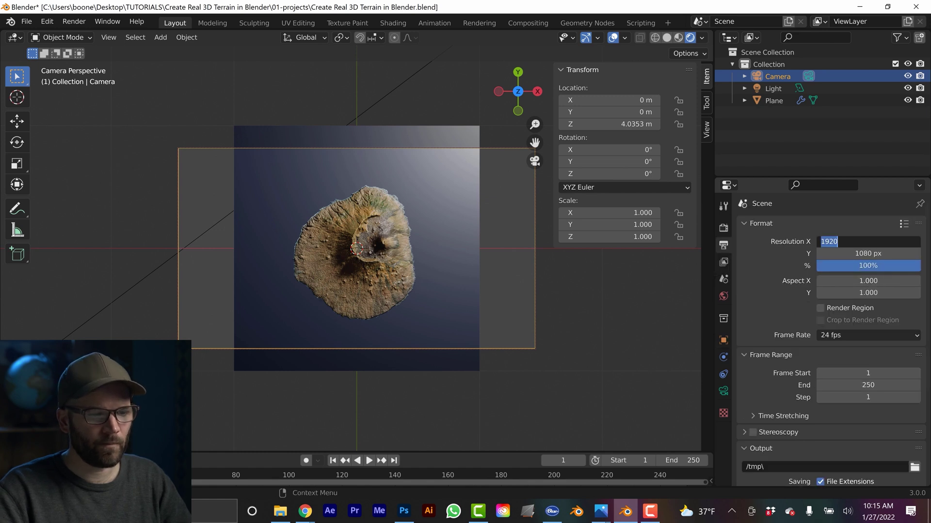
{"action": "type", "text": "1"}
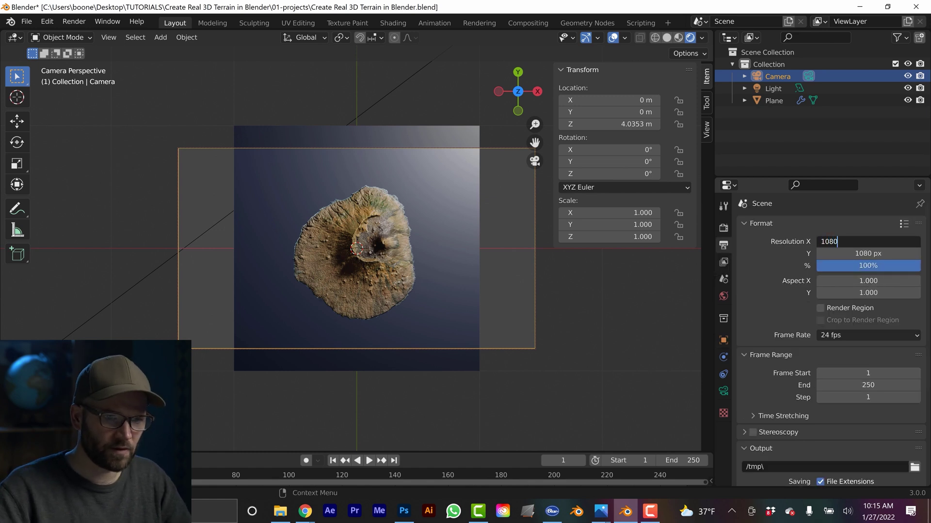
{"action": "key", "text": "Return"}
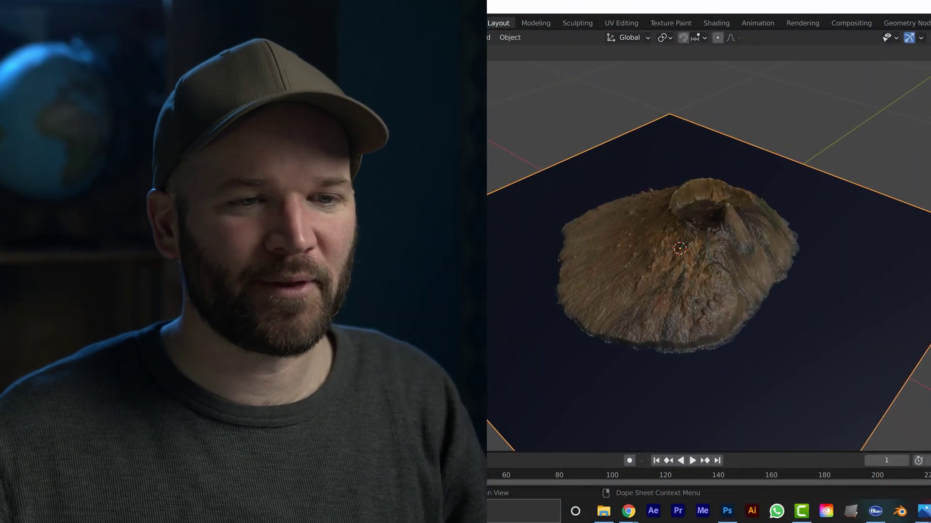
{"action": "middle_click_drag", "start_coordinate": [662, 301], "coordinate": [787, 278]}
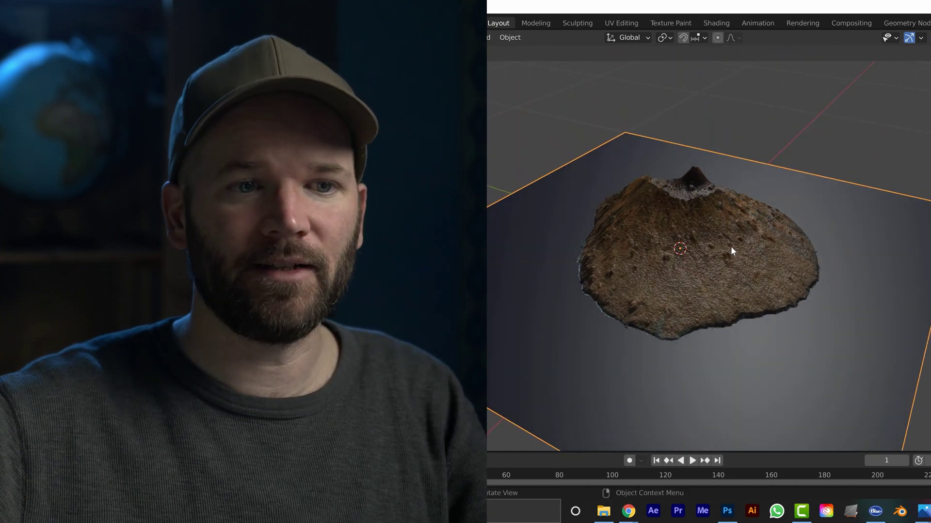
{"action": "middle_click_drag", "start_coordinate": [737, 240], "coordinate": [736, 297]}
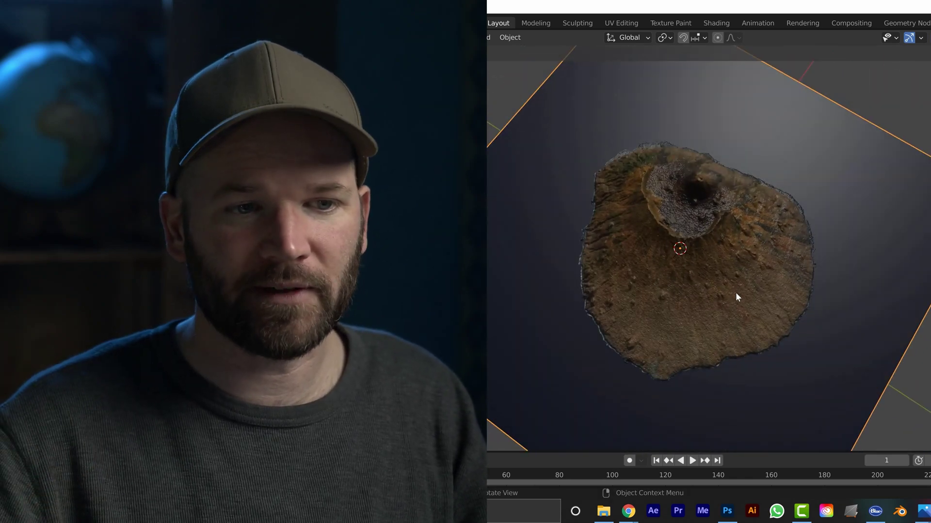
{"action": "key", "text": "KP_7"}
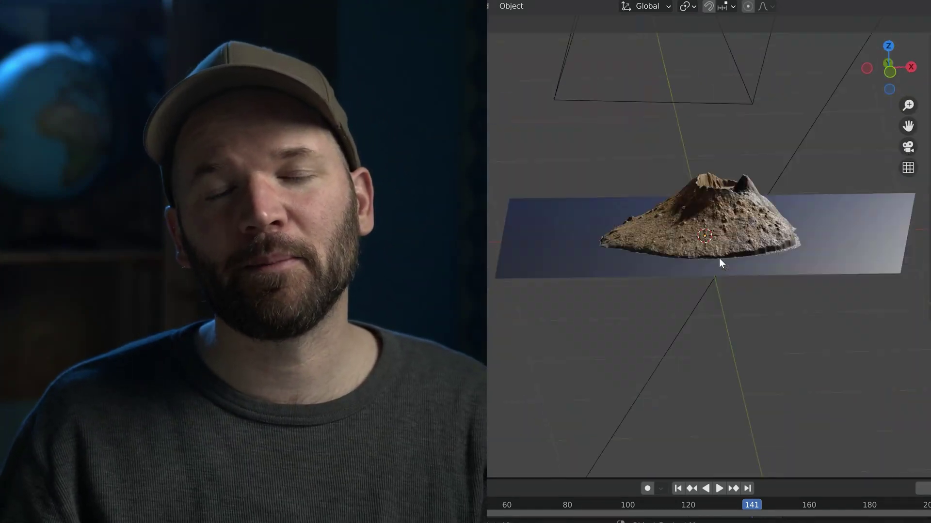
{"action": "key", "text": "KP_7"}
{"action": "key", "text": "KP_1"}
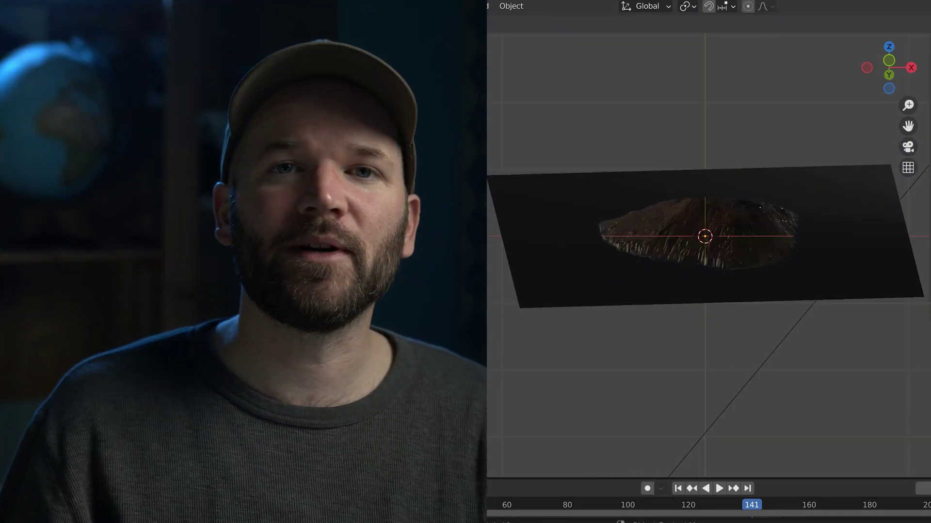
{"action": "key", "text": "KP_7"}
{"action": "key", "text": "KP_1"}
{"action": "middle_click_drag", "start_coordinate": [712, 261], "coordinate": [748, 249]}
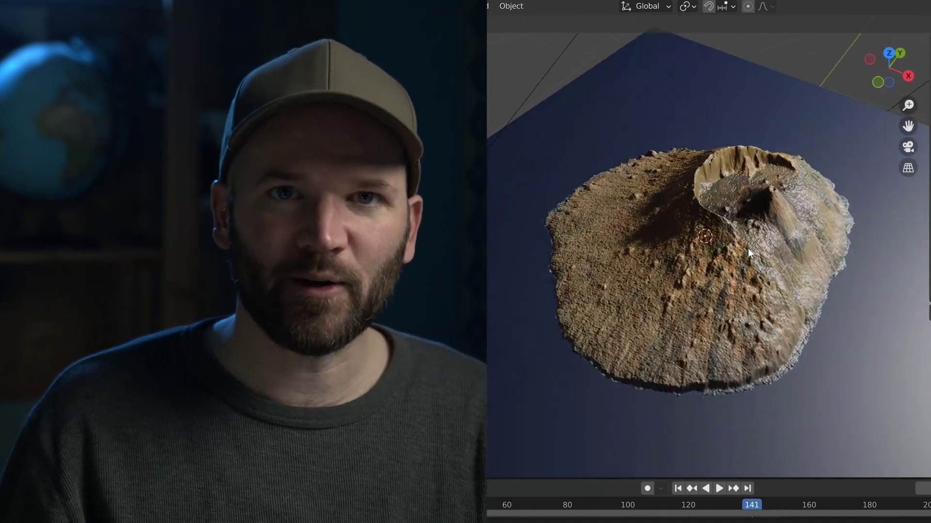